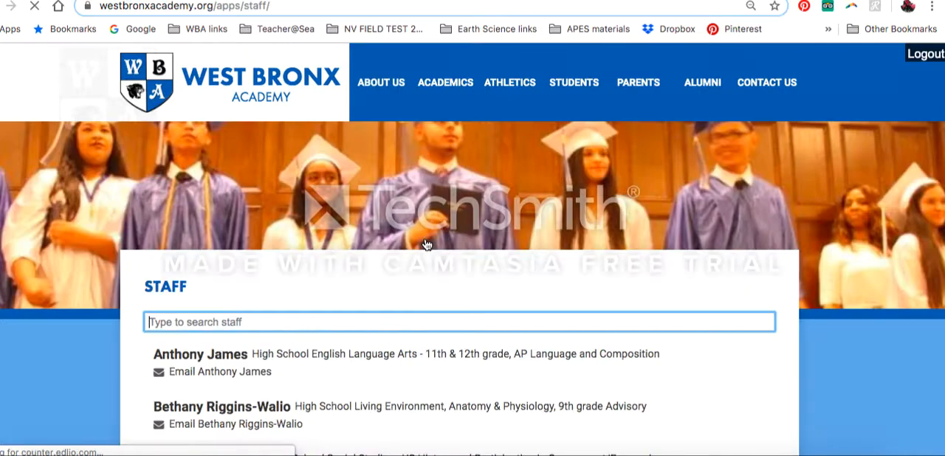
# - Look through the school website's staff directory, checking the listed teachers and their subjects
pyautogui.scroll(-1, 544, 262)
pyautogui.scroll(-1, 545, 263)
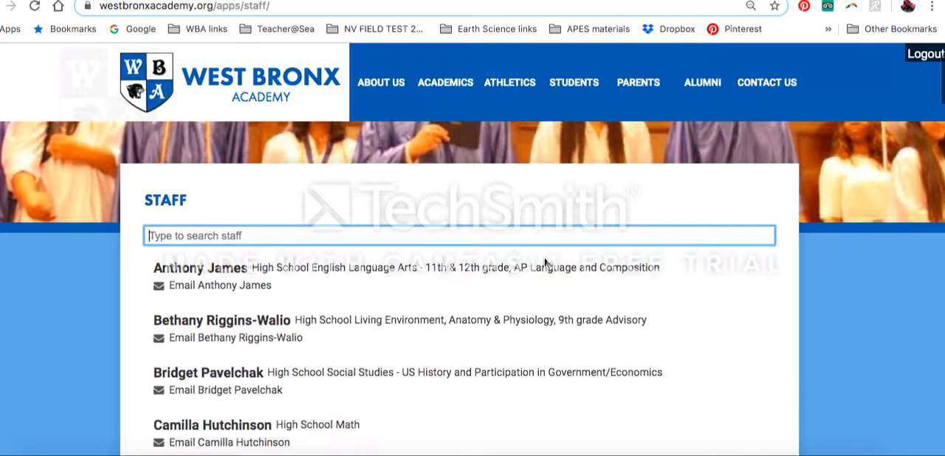
pyautogui.scroll(1, 545, 263)
pyautogui.scroll(-1, 544, 263)
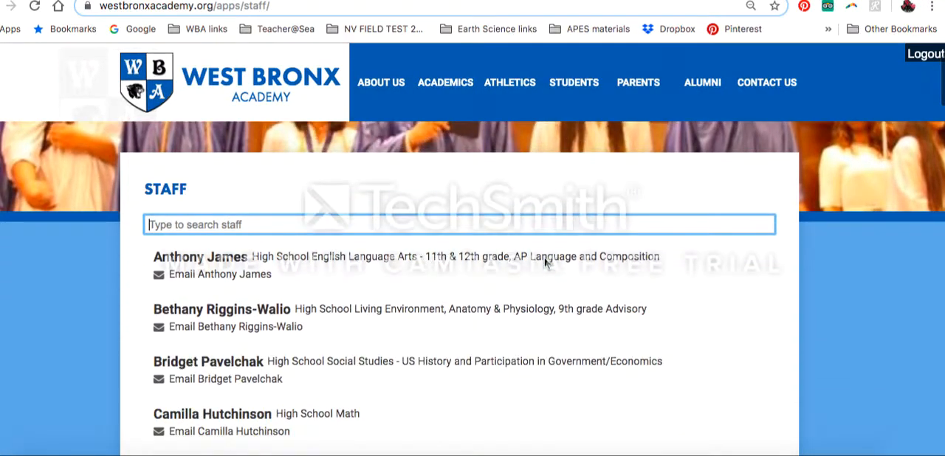
pyautogui.scroll(1, 545, 262)
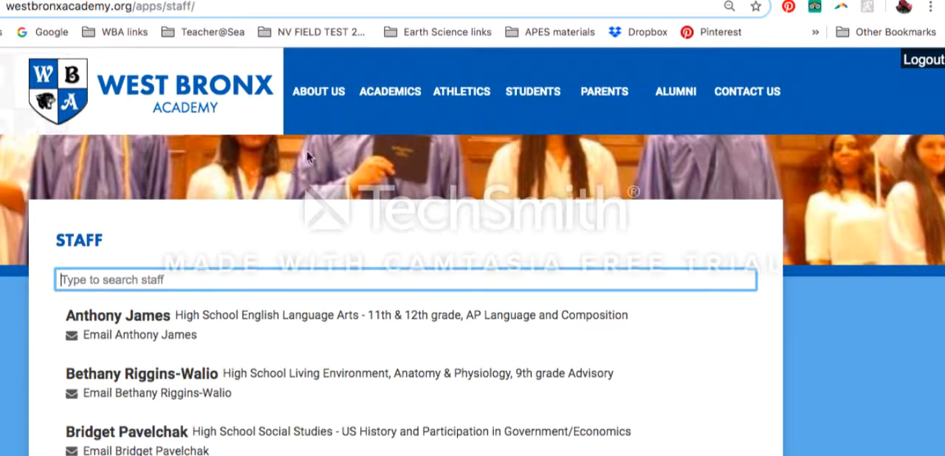
pyautogui.scroll(-2, 212, 231)
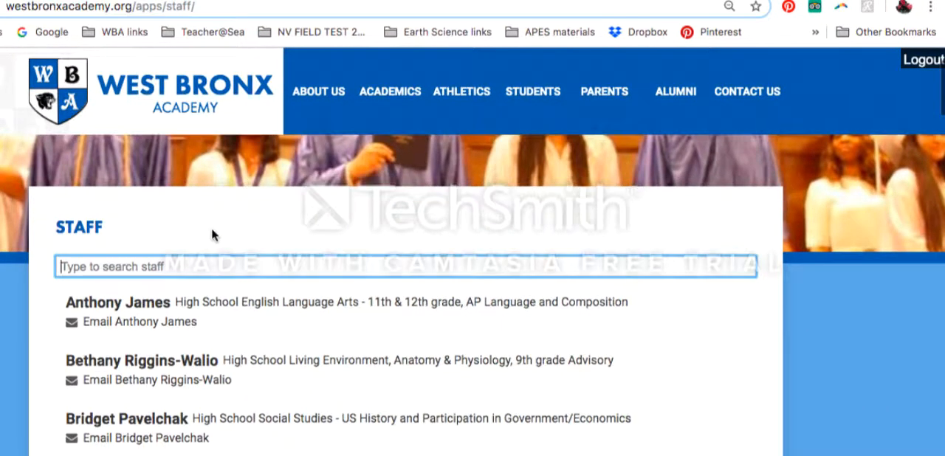
pyautogui.scroll(-10, 210, 235)
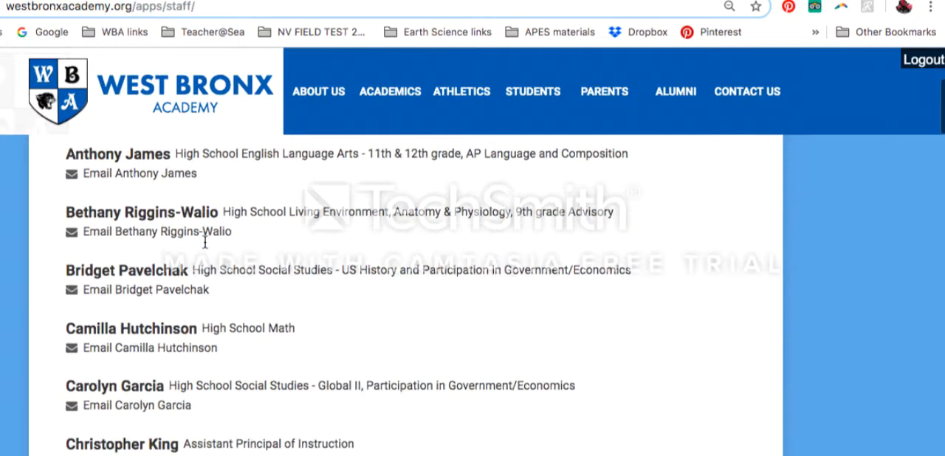
pyautogui.scroll(-2, 204, 242)
pyautogui.scroll(10, 205, 240)
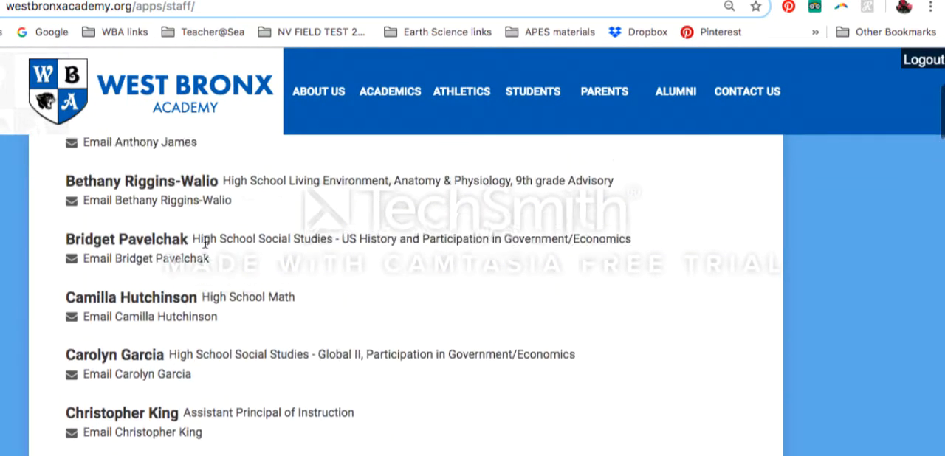
# - Search the staff directory for the sample teacher and open her public page
pyautogui.write('miner')
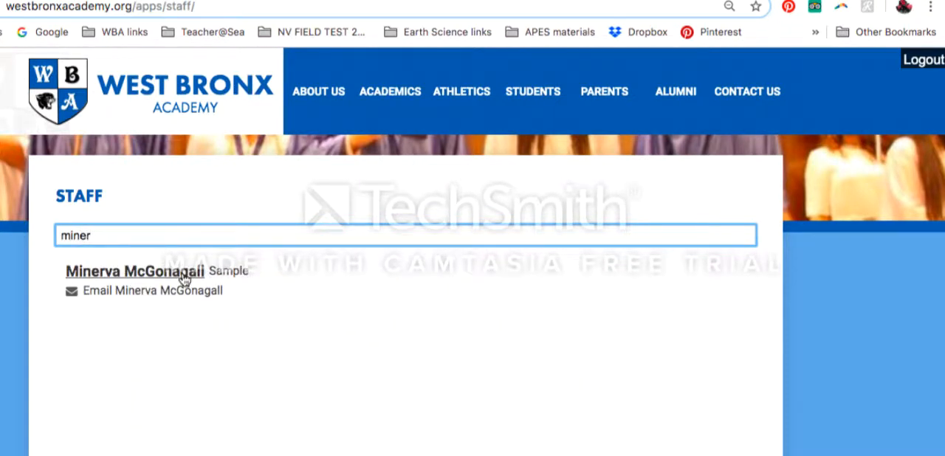
pyautogui.click(184, 275)
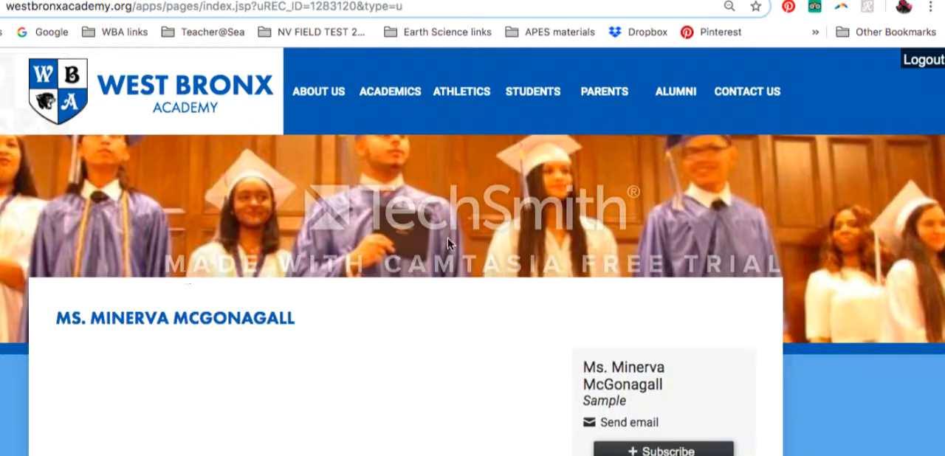
pyautogui.scroll(-1, 389, 340)
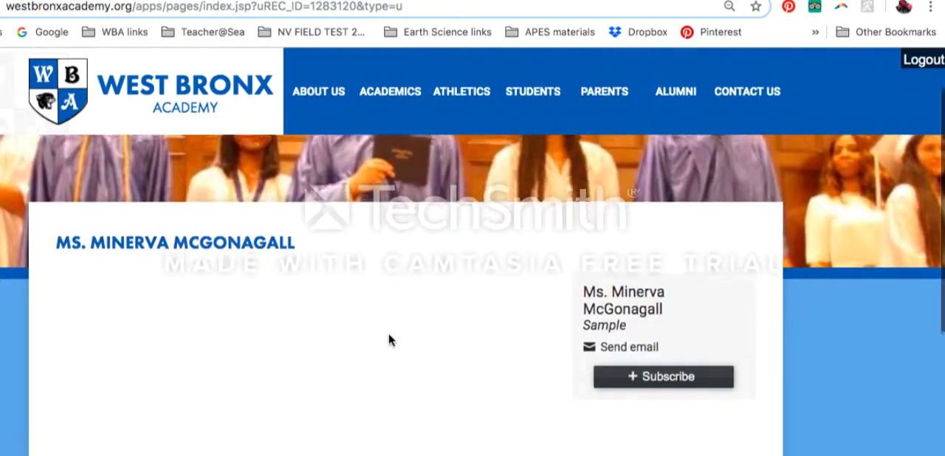
# - Open the site's login page from the page footer
pyautogui.scroll(-3, 389, 339)
pyautogui.scroll(-1, 389, 339)
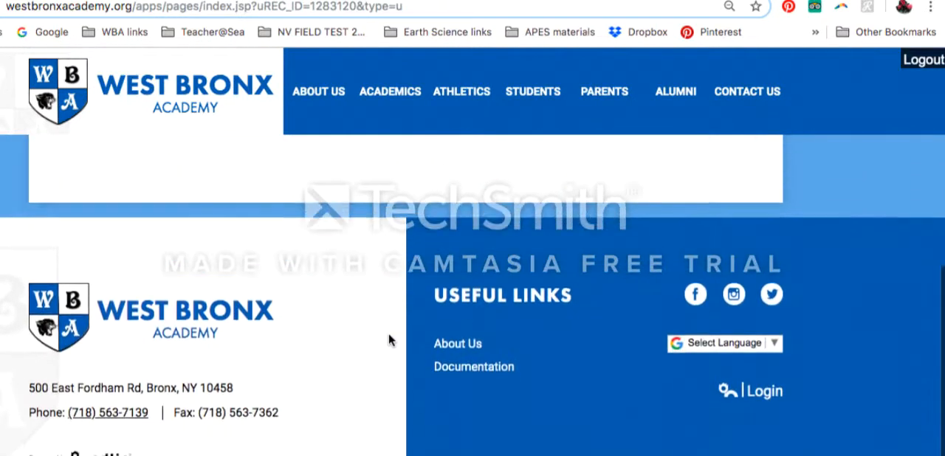
pyautogui.click(767, 396)
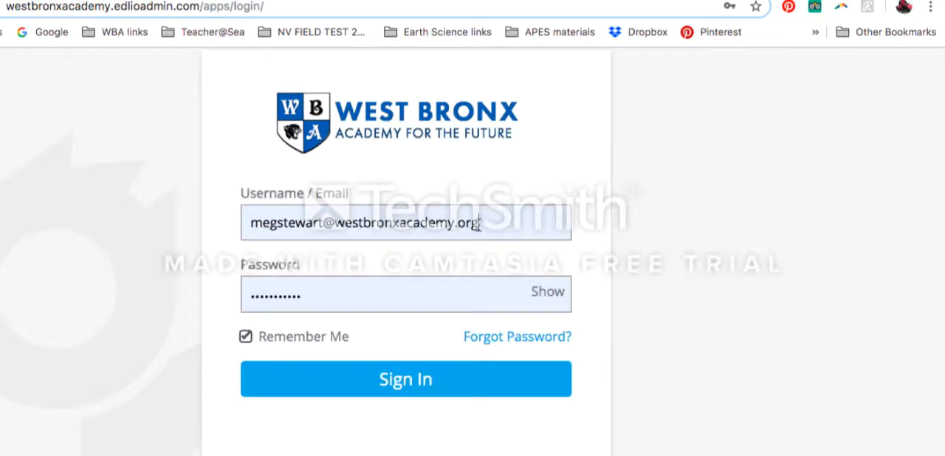
# - Replace the prefilled username with the sample account's saved e-mail address
pyautogui.moveTo(478, 223); pyautogui.dragTo(248, 223)
pyautogui.write('p')
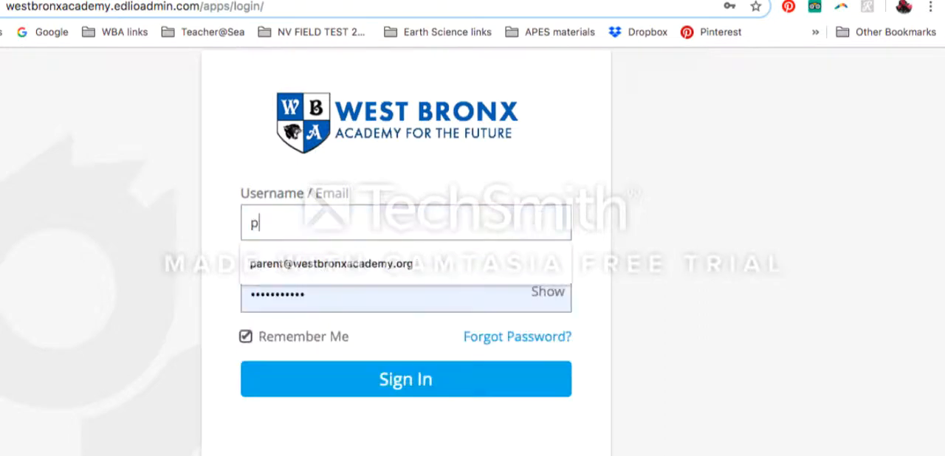
pyautogui.write('re')
pyautogui.press('BackSpace')
pyautogui.press('BackSpace')
pyautogui.write('a')
pyautogui.click(315, 264)
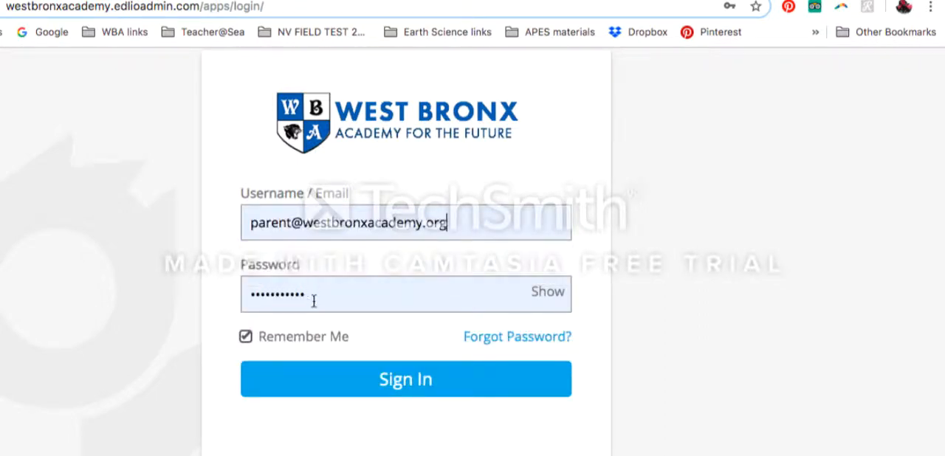
# - Replace the prefilled password with the sample account's password, sign in, and refuse to have the browser save it
pyautogui.click(307, 294)
pyautogui.moveTo(307, 294); pyautogui.dragTo(241, 294)
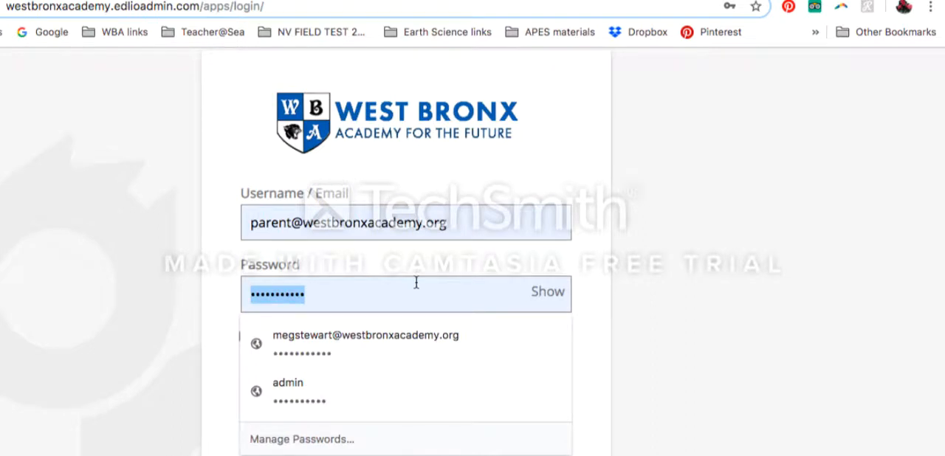
pyautogui.write('••••••')
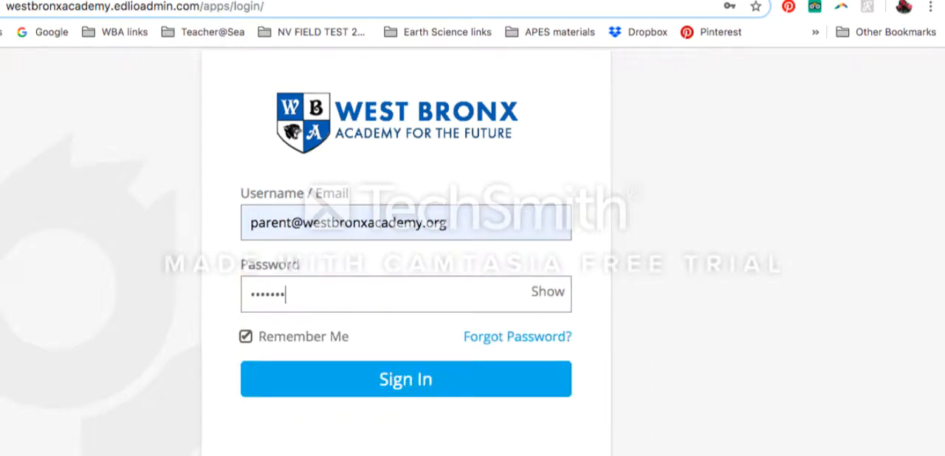
pyautogui.write('••')
pyautogui.click(473, 392)
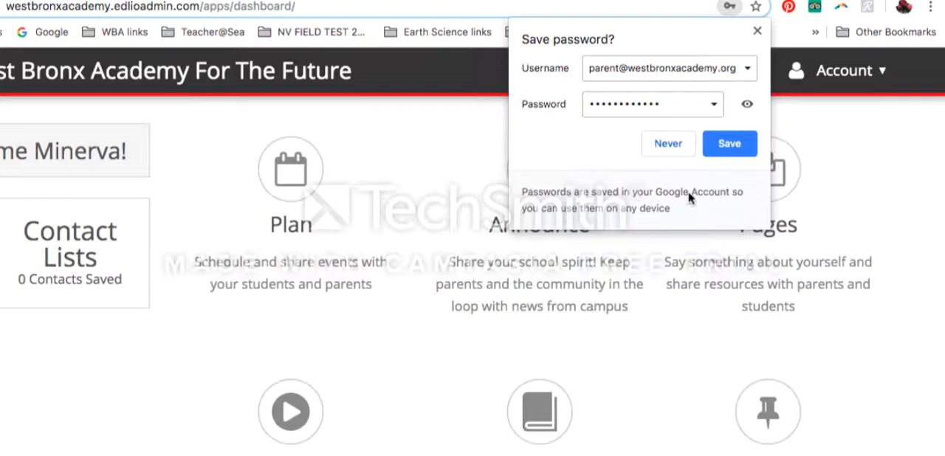
pyautogui.click(668, 144)
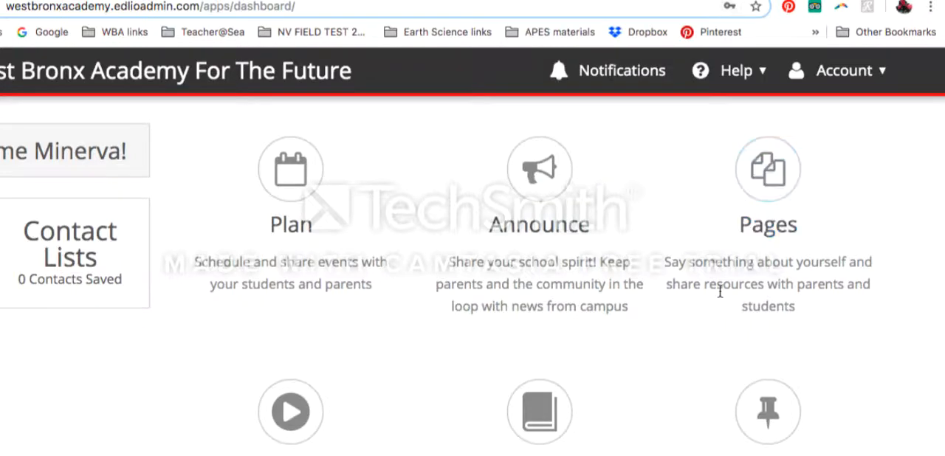
# - Open the teacher's Pages area from the dashboard and add a new blank page
pyautogui.click(770, 174)
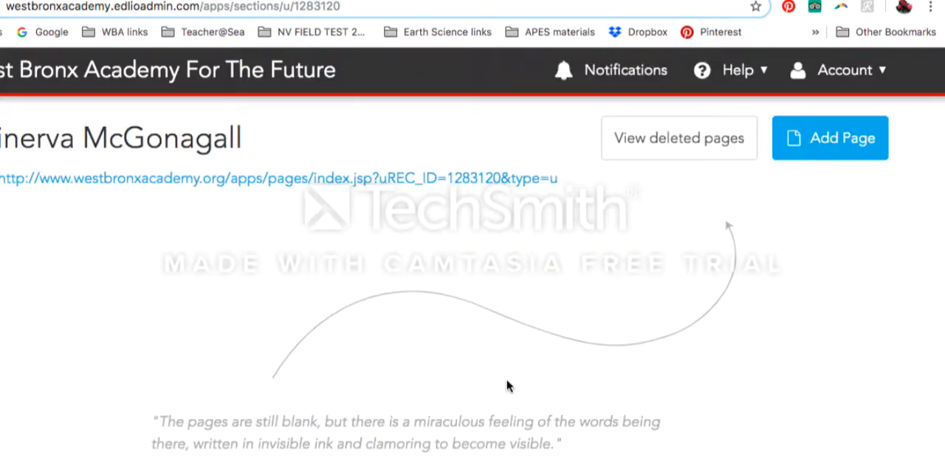
pyautogui.scroll(-2, 507, 386)
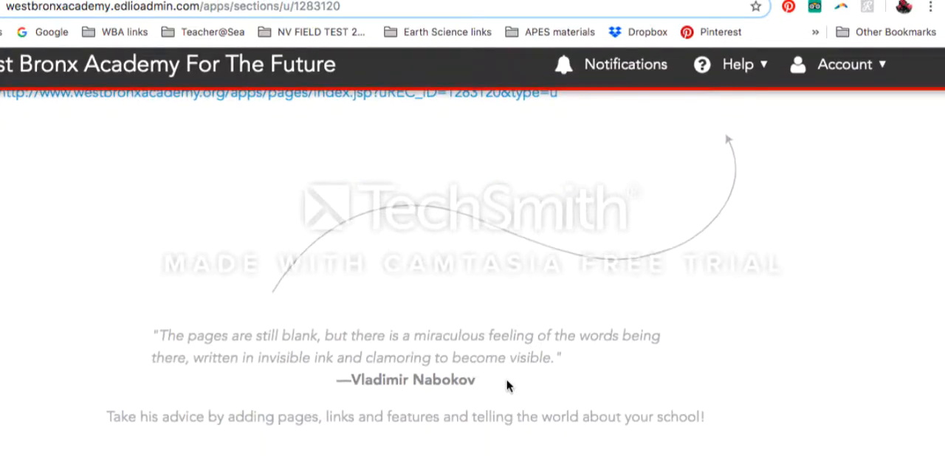
pyautogui.scroll(2, 507, 386)
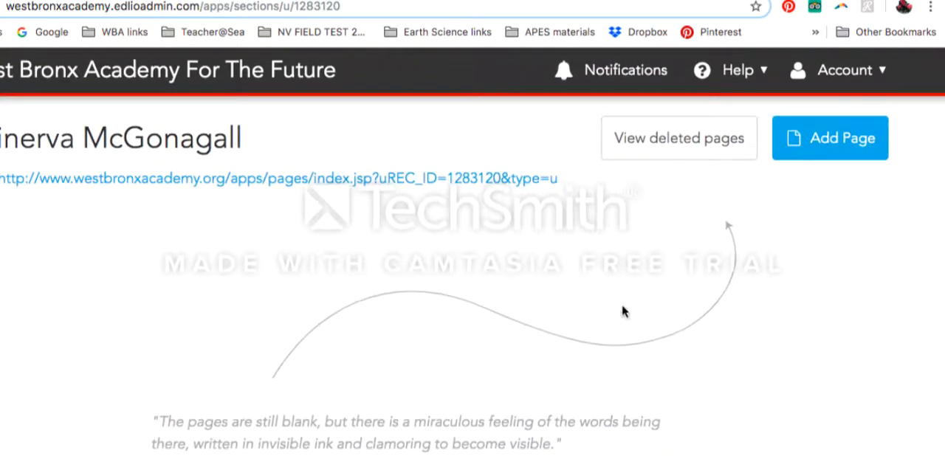
pyautogui.click(824, 150)
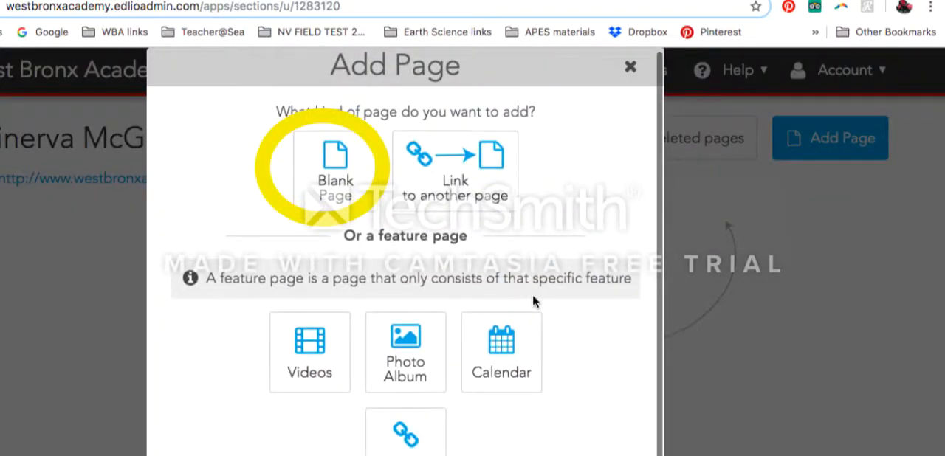
pyautogui.click(338, 166)
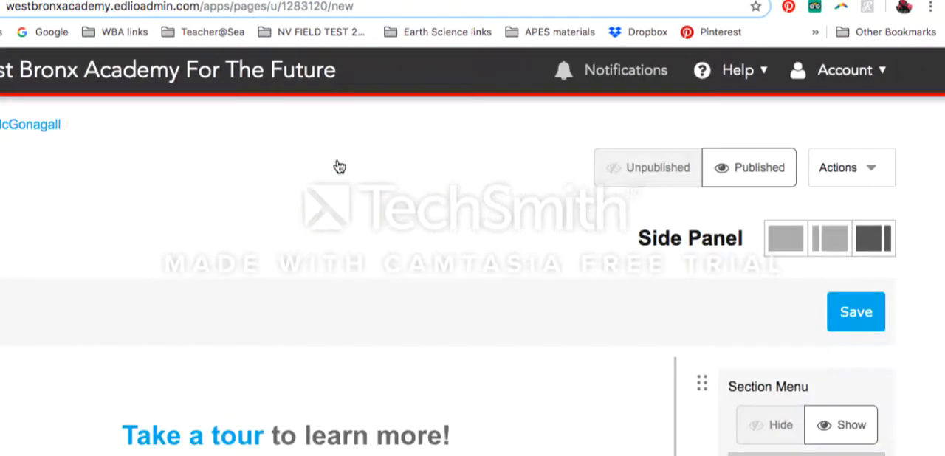
# - Add a text Content block to the main area of the new page
pyautogui.scroll(-3, 464, 168)
pyautogui.scroll(3, 465, 168)
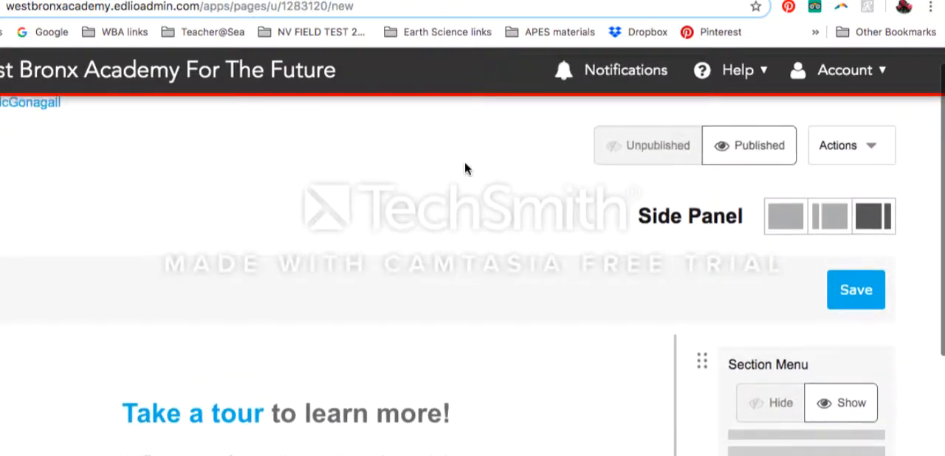
pyautogui.scroll(-7, 464, 168)
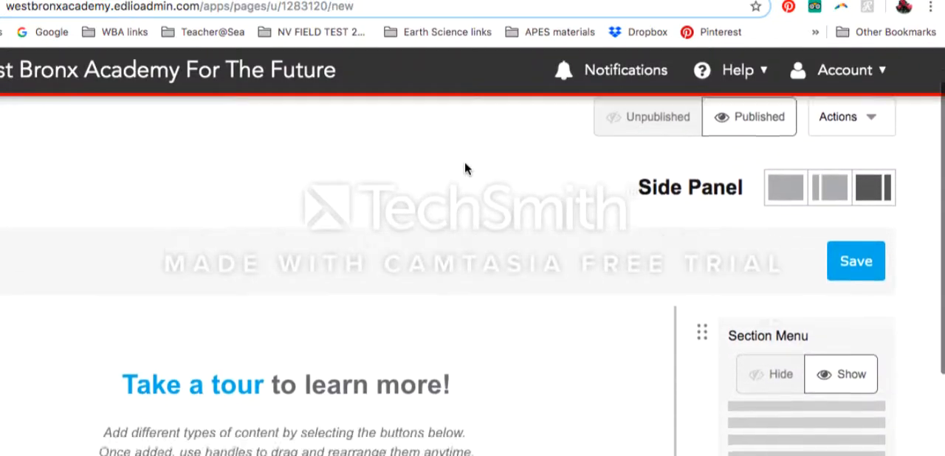
pyautogui.scroll(6, 464, 161)
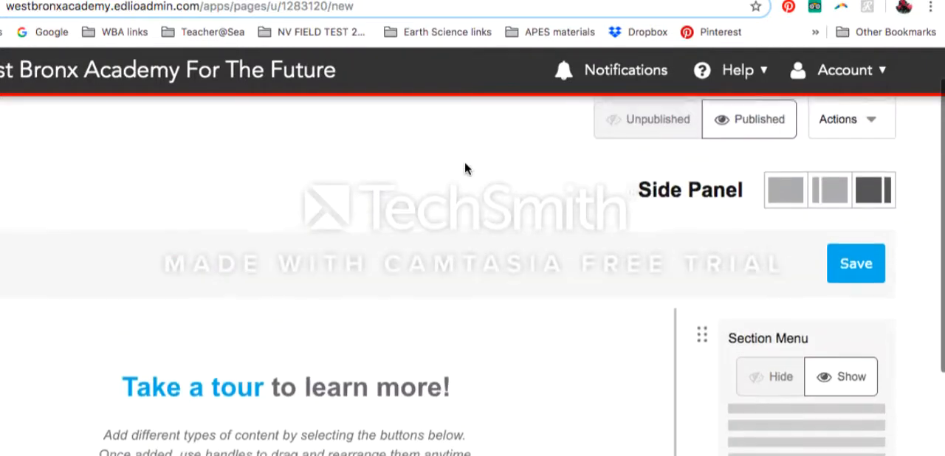
pyautogui.scroll(-6, 464, 164)
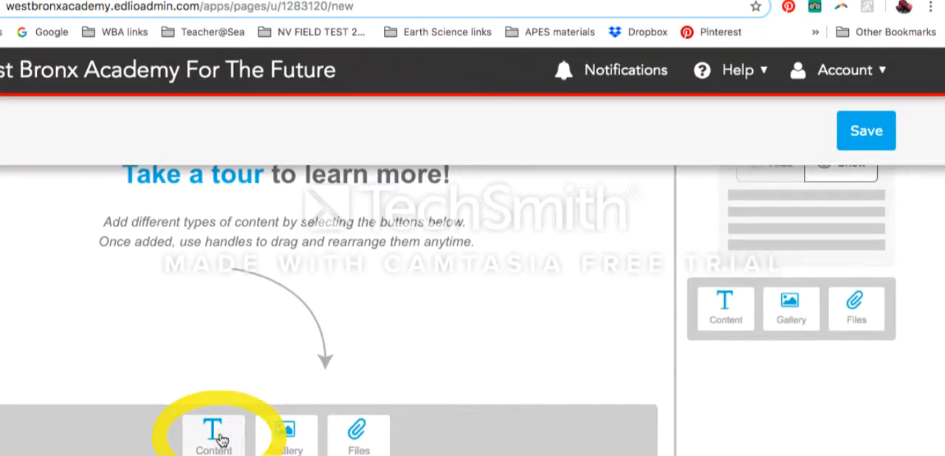
pyautogui.click(214, 431)
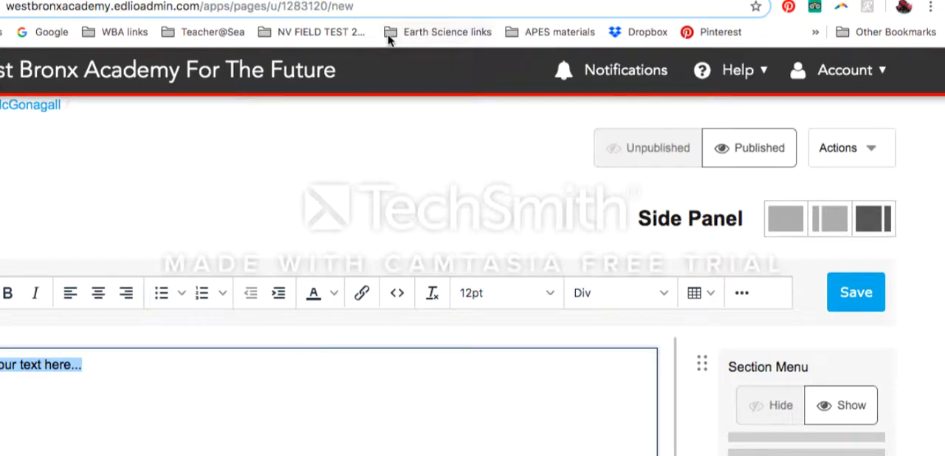
# - Copy the paragraph under TEACHING from the Google Docs example and paste it over the content block's placeholder text
pyautogui.click(398, 1)
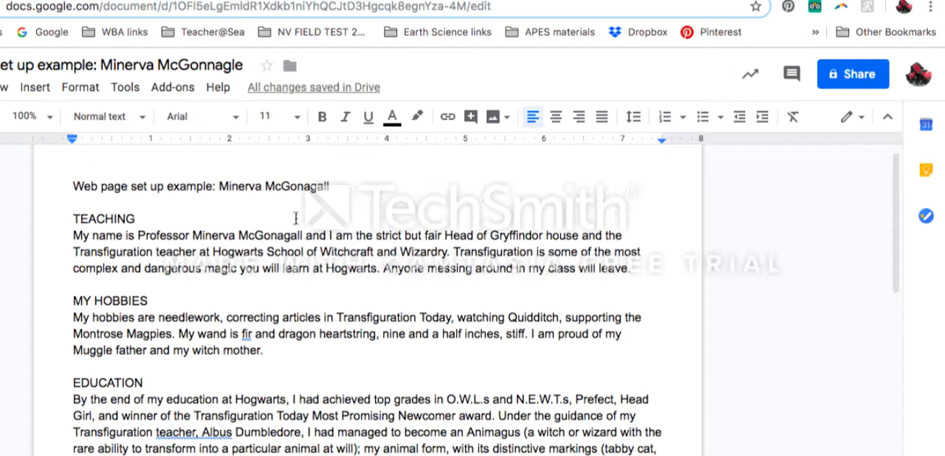
pyautogui.moveTo(73, 235); pyautogui.dragTo(638, 267)
pyautogui.hotkey('ctrl', 'c')
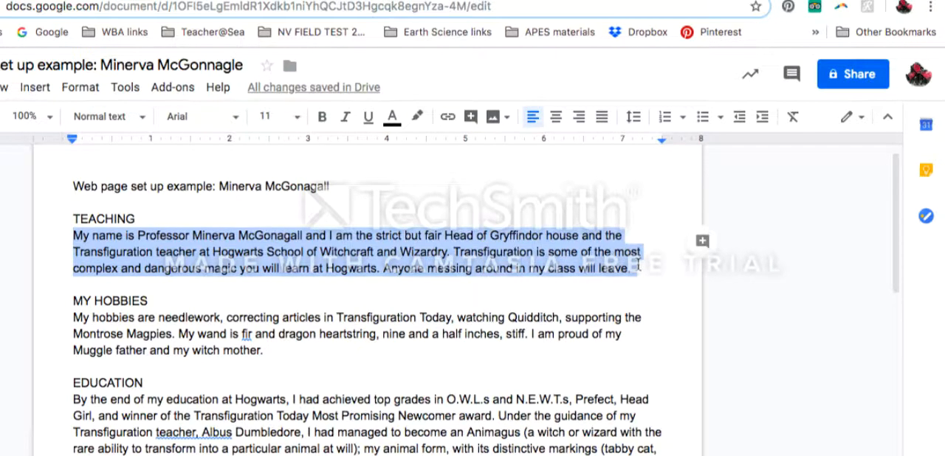
pyautogui.click(181, 0)
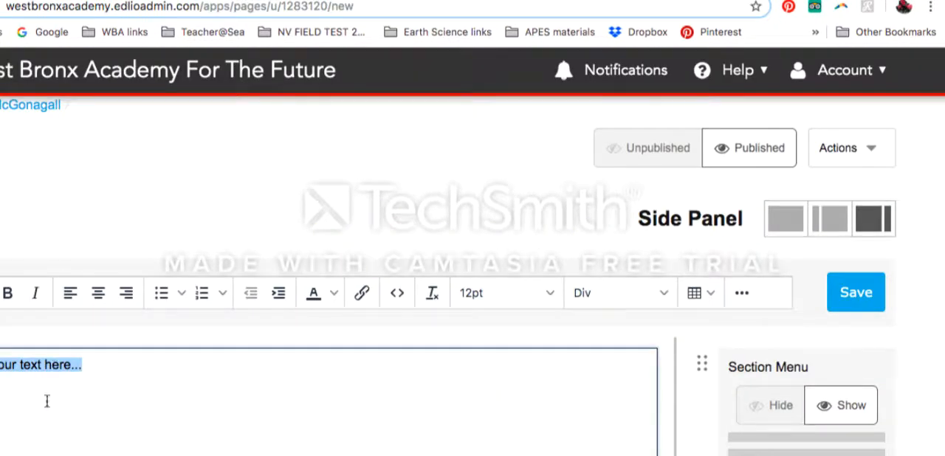
pyautogui.hotkey('ctrl', 'v')
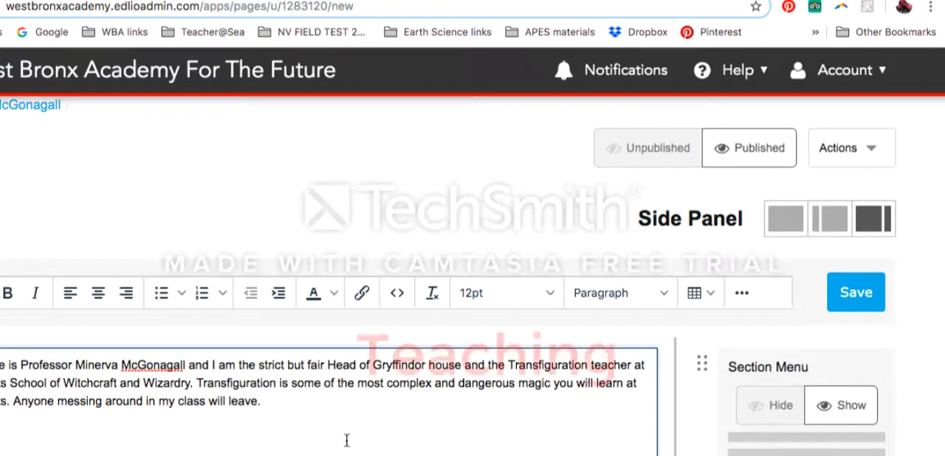
# - Paste the MY HOBBIES and EDUCATION paragraphs from the example document below the teaching text, as separate paragraphs
pyautogui.scroll(-2, 361, 434)
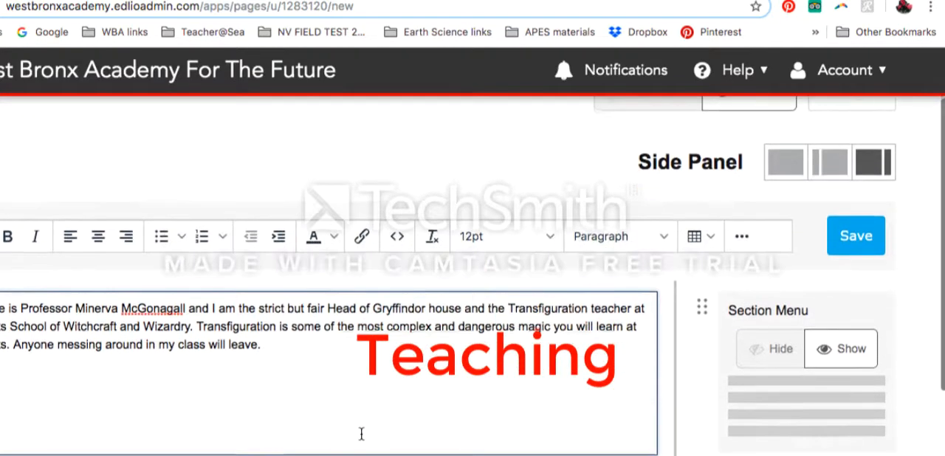
pyautogui.press('Return')
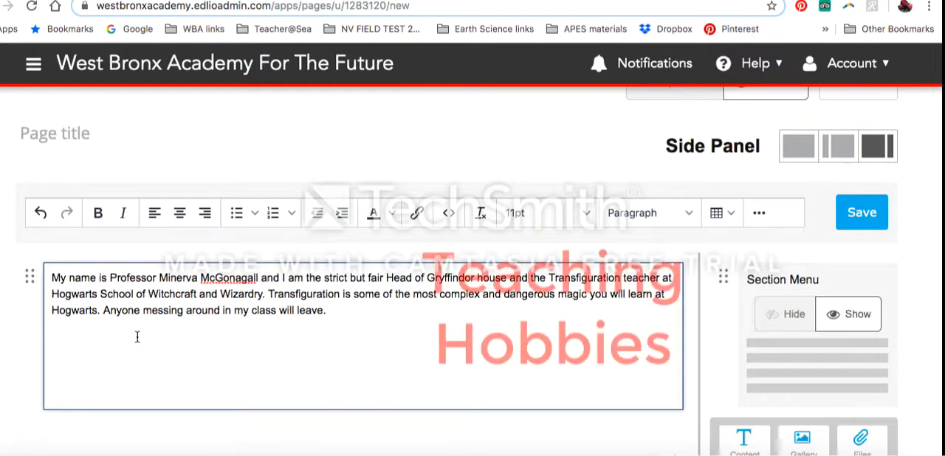
pyautogui.write('My hobbies are needlework, correcting articles in Transfiguration Today, watching Quidditch, supporting the Montrose Magpies. My wand is fir and dragon heartstring, nine and a half inches, stiff. I am proud of my Muggle father and my witch mother.')
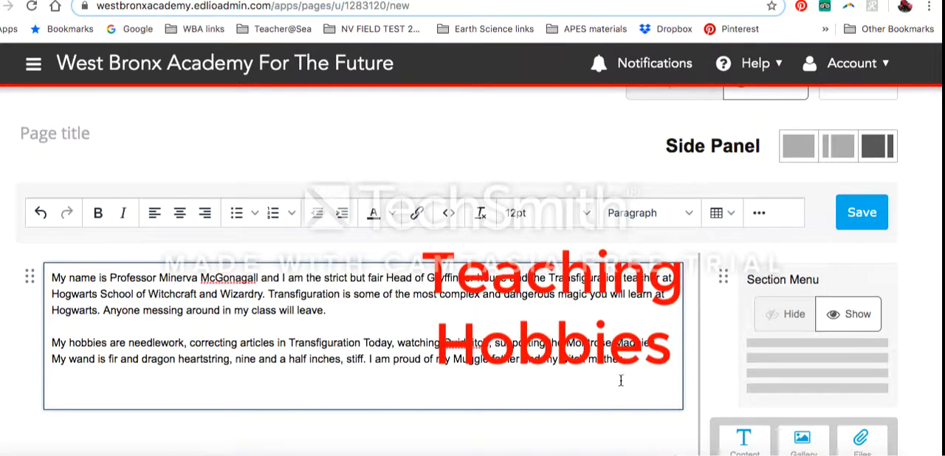
pyautogui.press('Return')
pyautogui.write("By the end of my education at Hogwarts, I had achieved top grades in O.W.L.s and N.E.W.T.s, Prefect, Head Girl, and winner of the Transfiguration Today Most Promising Newcomer award. Under the guidance of my Transfiguration teacher, Albus Dumbledore, I had managed to become an Animagus (a witch or wizard with the rare ability to transform into a particular animal at will); my animal form, with its distinctive markings (tabby cat, square spectacles markings around eyes) are duly logged in the Ministry of Magic's Animagus Registry.")
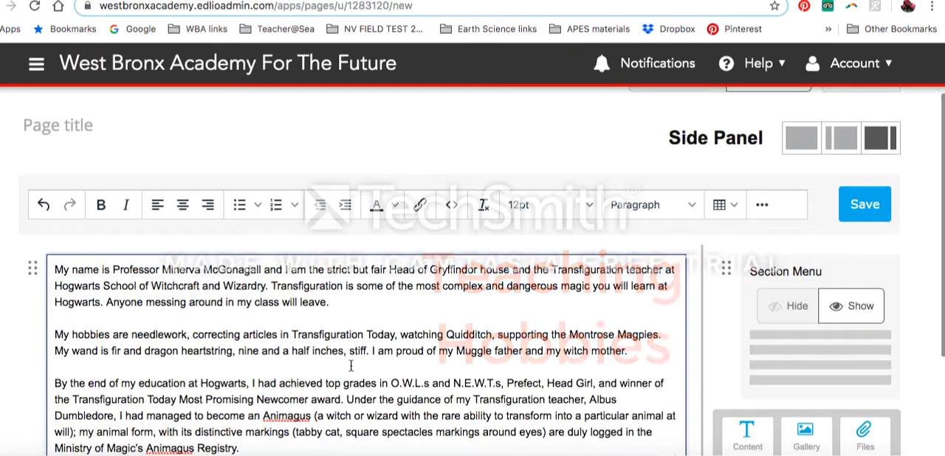
# - Try to save the new page with its three pasted paragraphs
pyautogui.scroll(3, 354, 411)
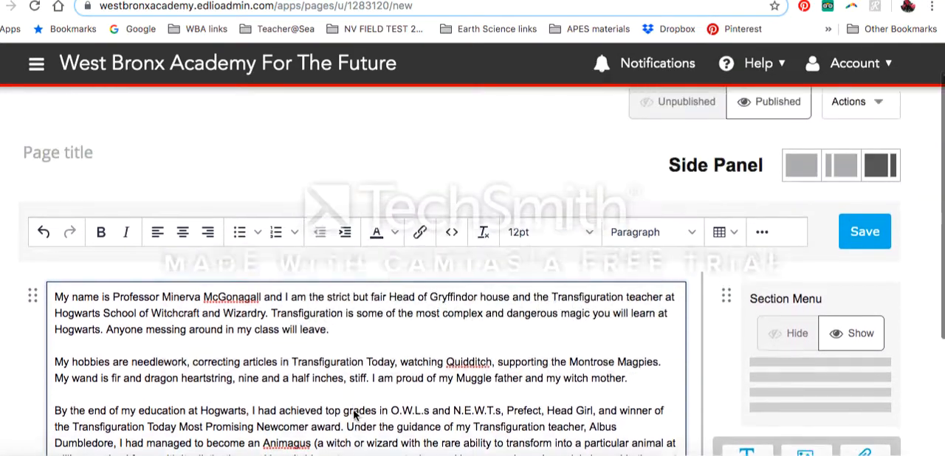
pyautogui.scroll(-2, 354, 411)
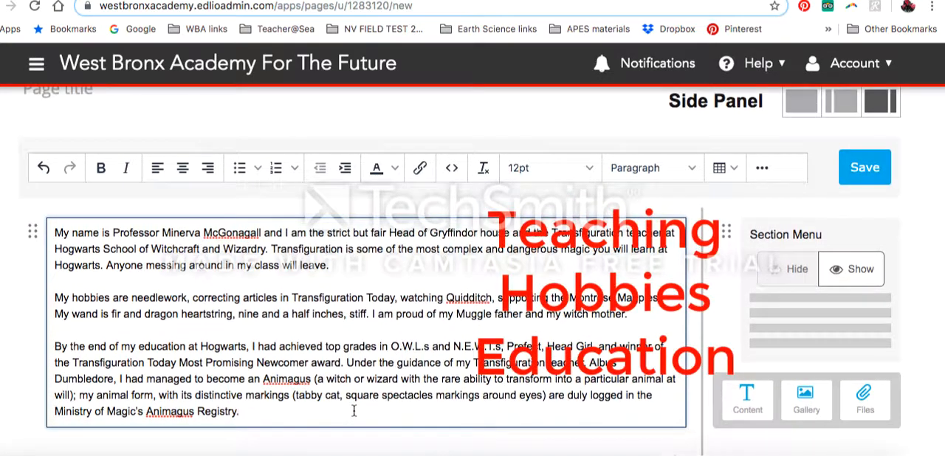
pyautogui.click(857, 174)
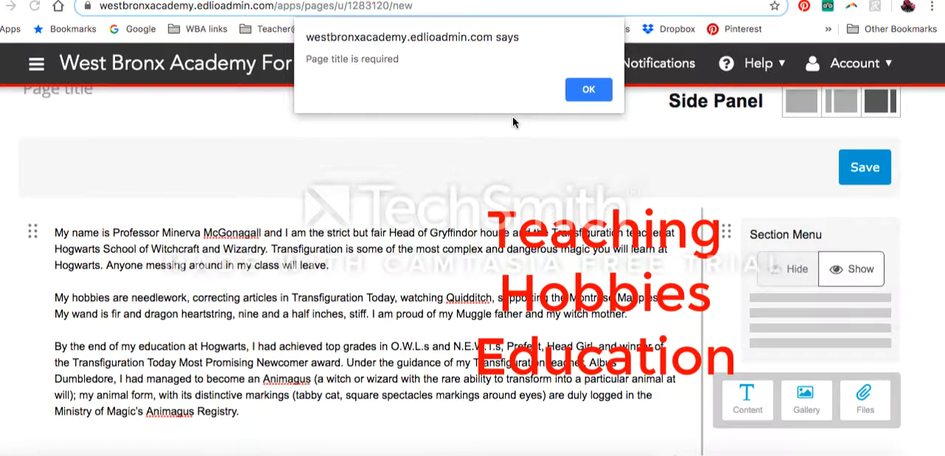
pyautogui.click(583, 91)
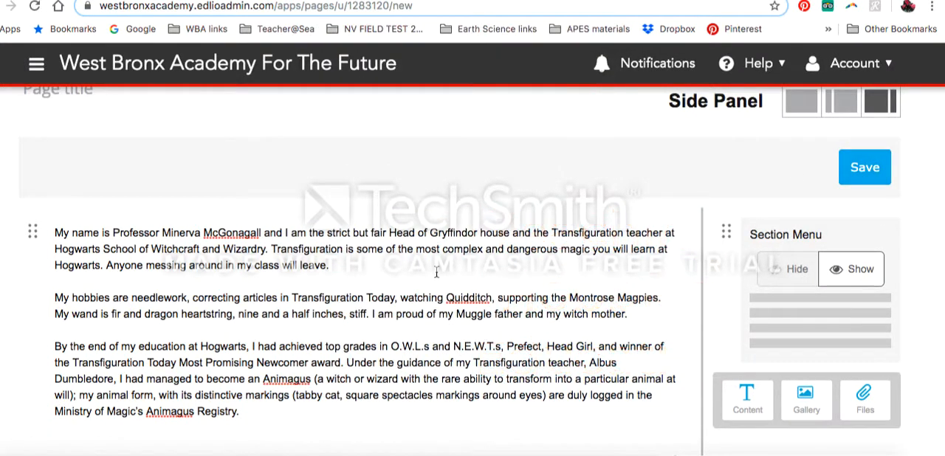
# - Enter the teacher's full name as the page title
pyautogui.scroll(3, 437, 273)
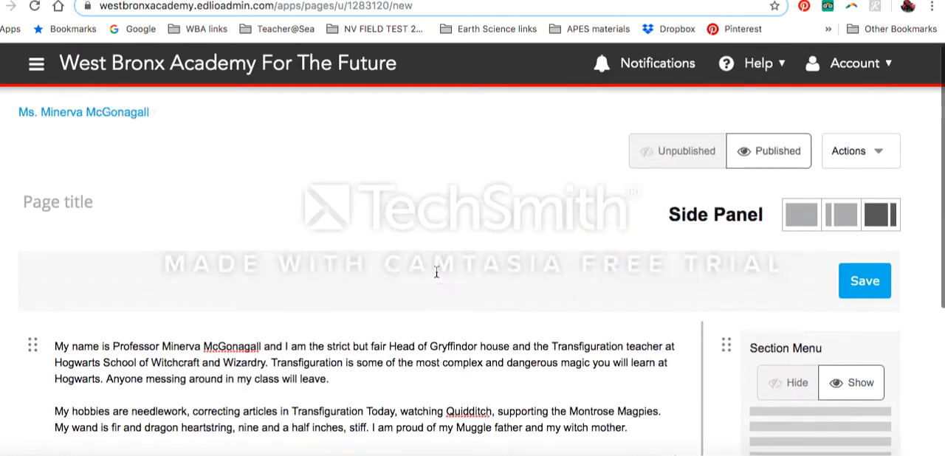
pyautogui.click(94, 202)
pyautogui.write('M')
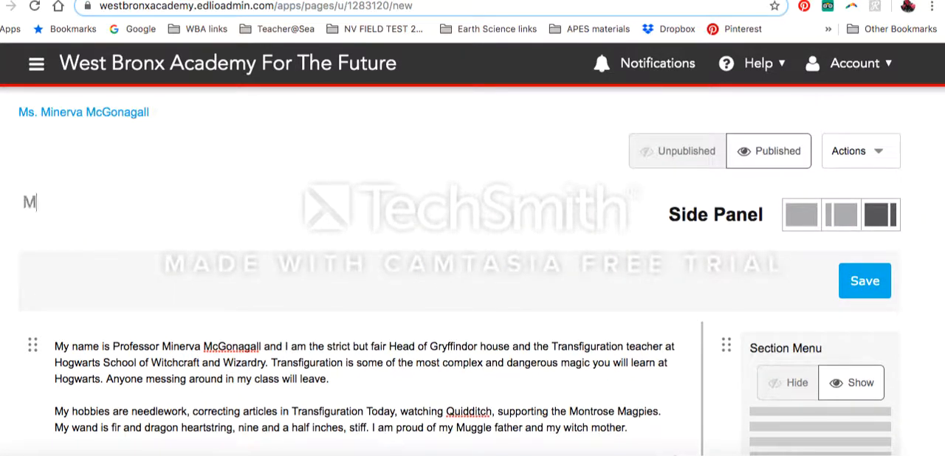
pyautogui.write('inerva Mc')
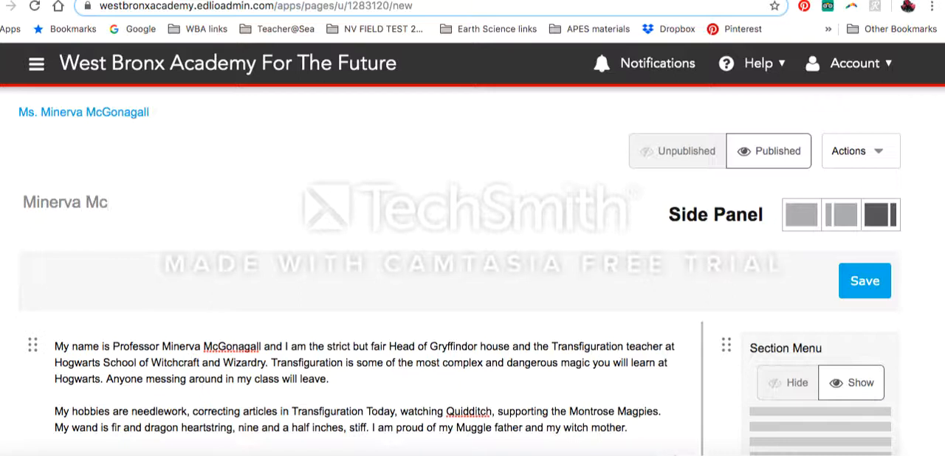
pyautogui.write('Gonagall')
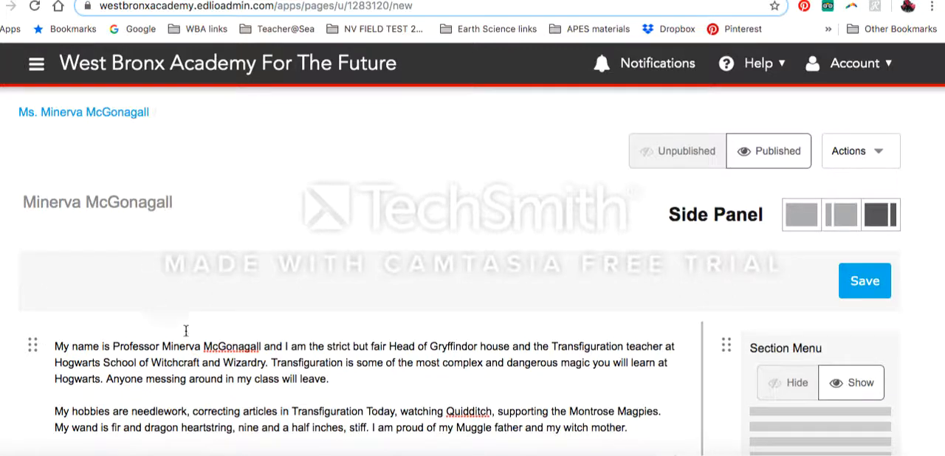
# - Start inserting an image before the teaching paragraph, uploading the teacher's portrait JPG numbered 1 from the Desktop folder WBA Webpage info
pyautogui.click(66, 348)
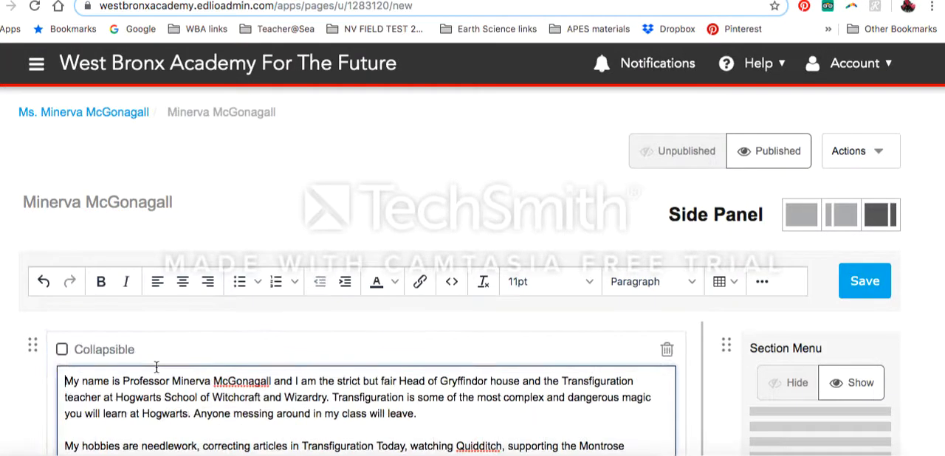
pyautogui.scroll(-3, 155, 367)
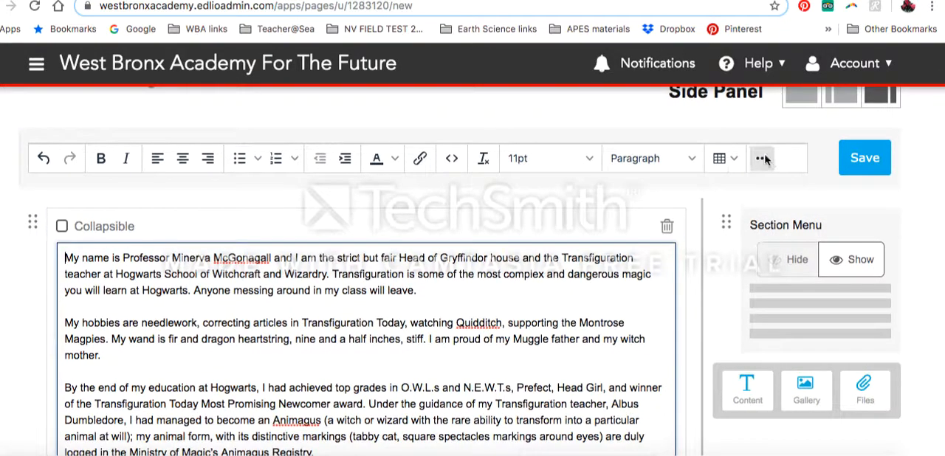
pyautogui.click(762, 159)
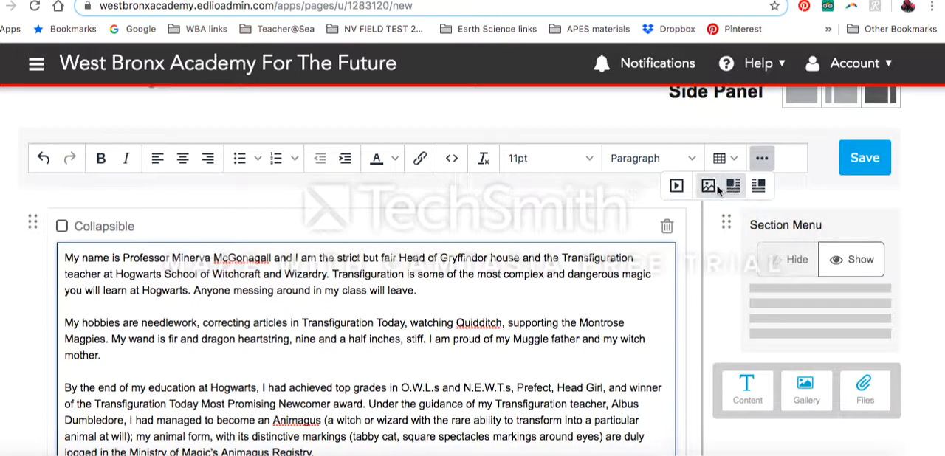
pyautogui.click(709, 187)
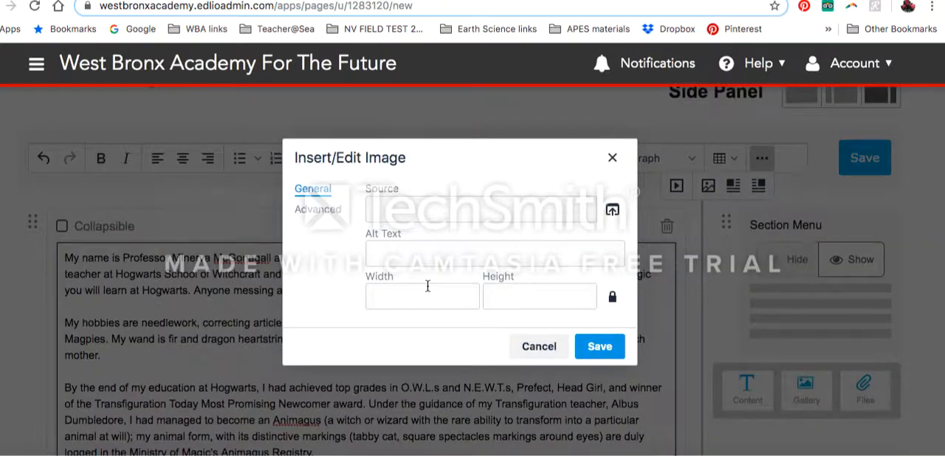
pyautogui.click(611, 212)
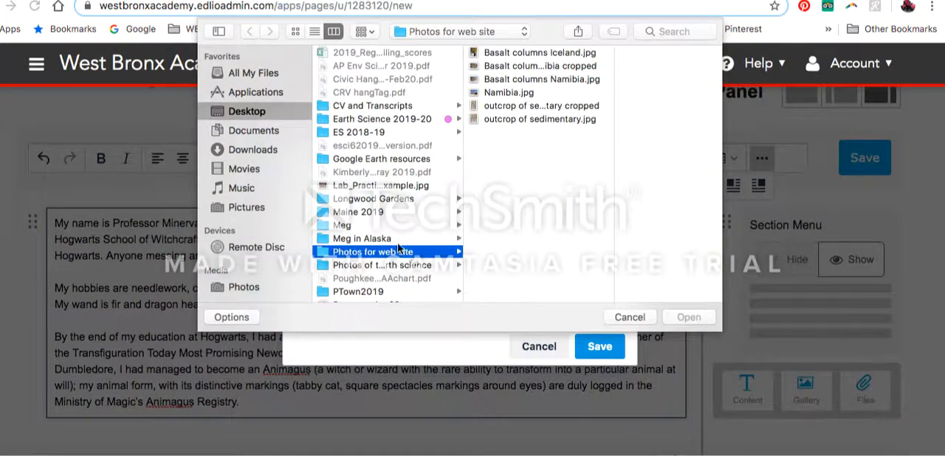
pyautogui.click(284, 113)
pyautogui.scroll(-3, 412, 123)
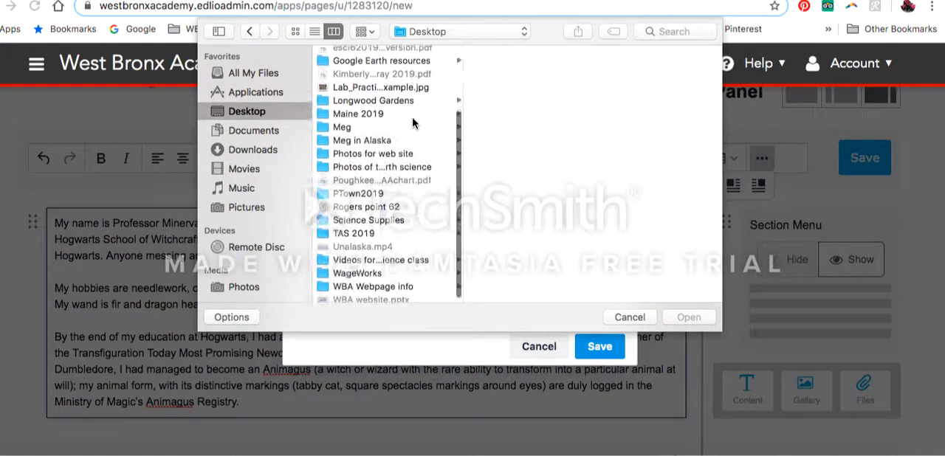
pyautogui.click(384, 285)
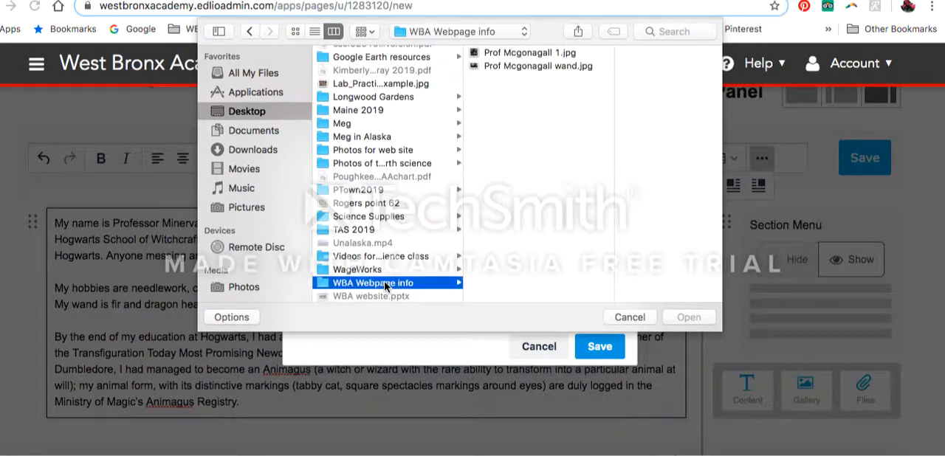
pyautogui.click(541, 55)
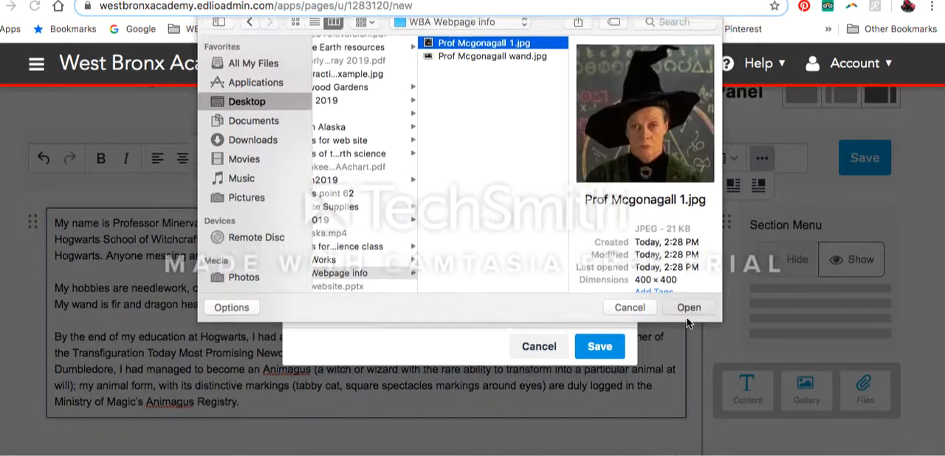
pyautogui.click(686, 317)
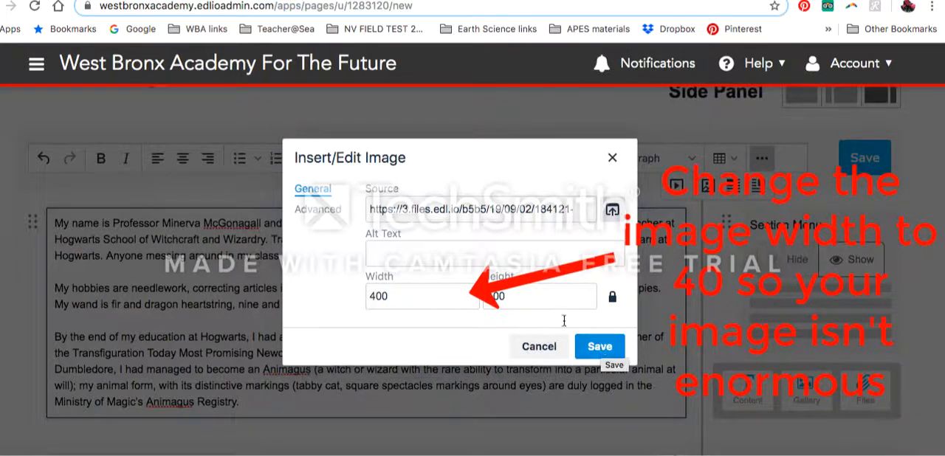
# - Set the portrait's width to 40, give it the teacher's title and surname as alt text, and insert it
pyautogui.moveTo(400, 295); pyautogui.dragTo(361, 298)
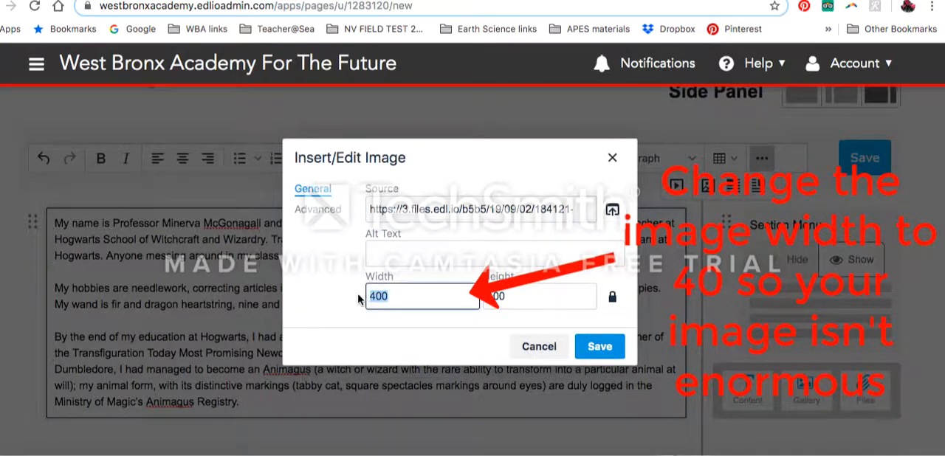
pyautogui.write('40')
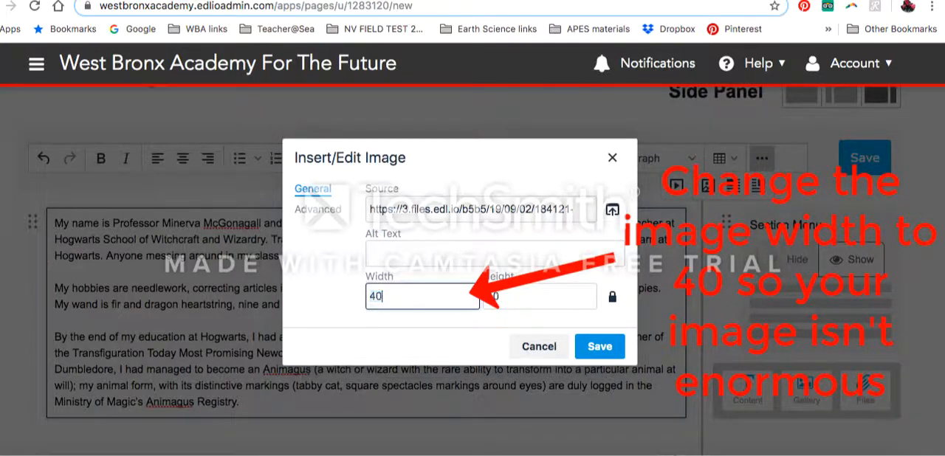
pyautogui.click(600, 347)
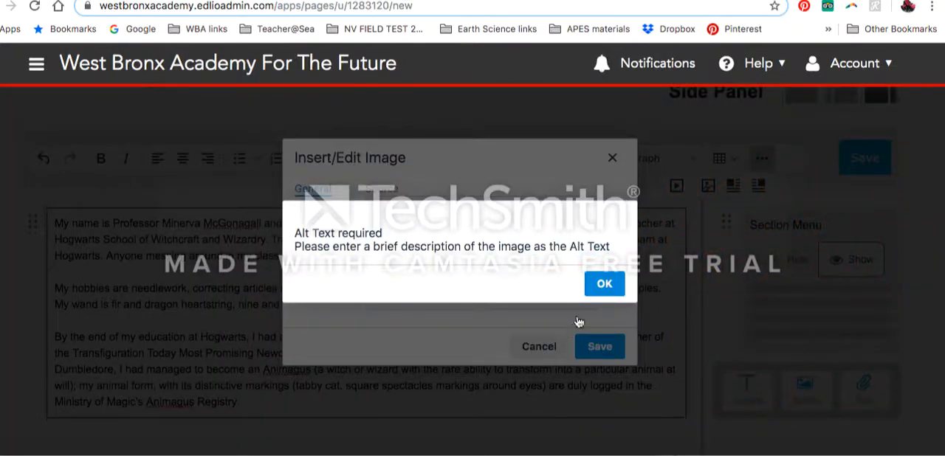
pyautogui.click(605, 283)
pyautogui.click(411, 255)
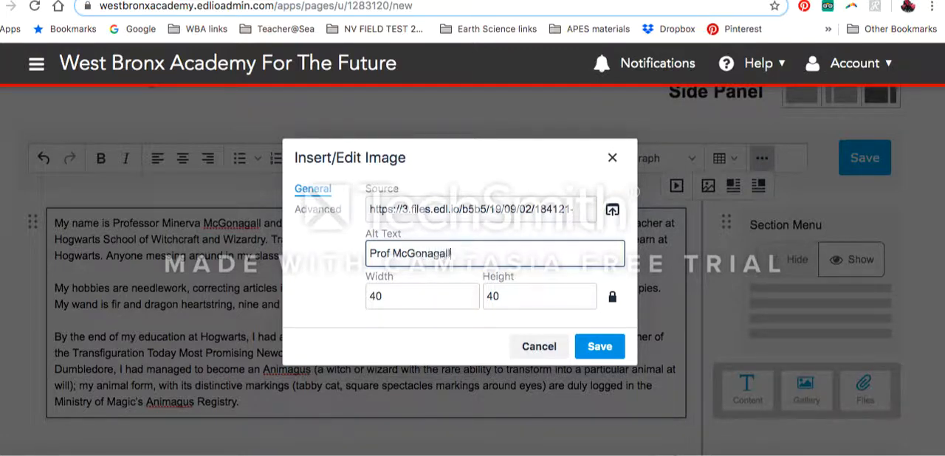
pyautogui.click(599, 347)
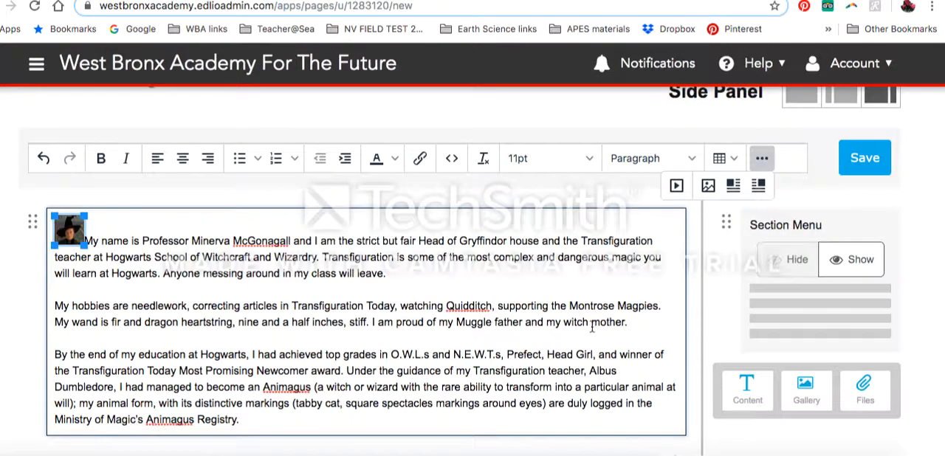
# - Enlarge the portrait proportionally and align it left so the teaching and hobbies paragraphs wrap beside it
pyautogui.moveTo(85, 244); pyautogui.dragTo(132, 293)
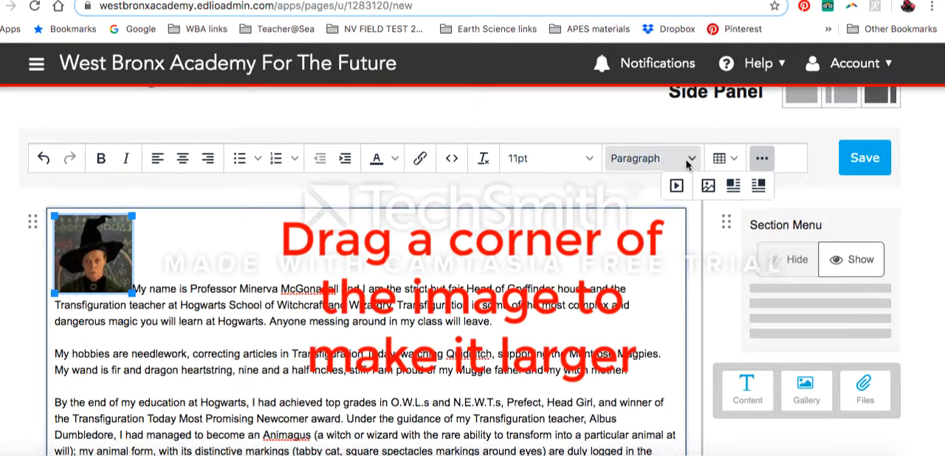
pyautogui.click(733, 185)
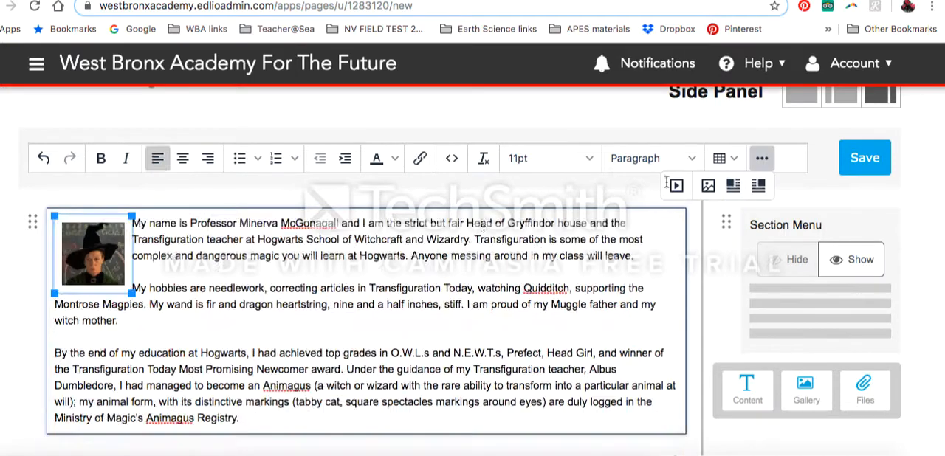
pyautogui.moveTo(130, 292); pyautogui.dragTo(169, 331)
# - Start inserting an image before the education paragraph, uploading the teacher's wand JPG from the WBA Webpage info folder
pyautogui.scroll(-3, 308, 319)
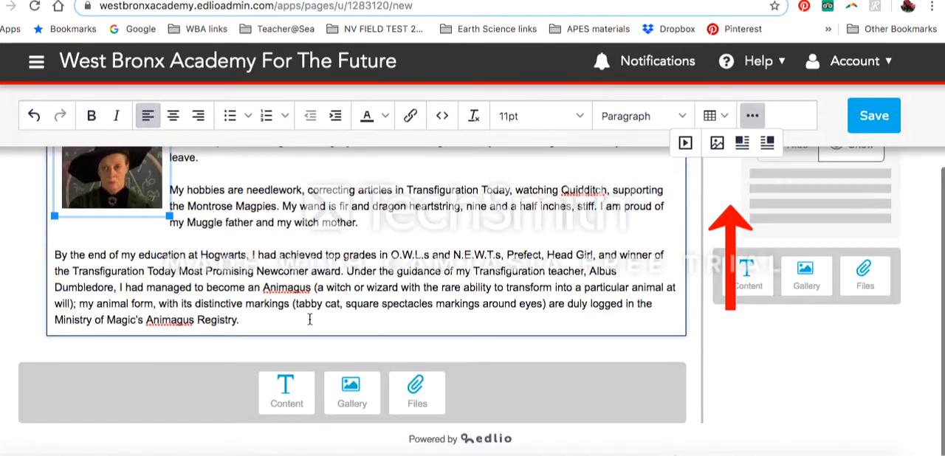
pyautogui.click(55, 258)
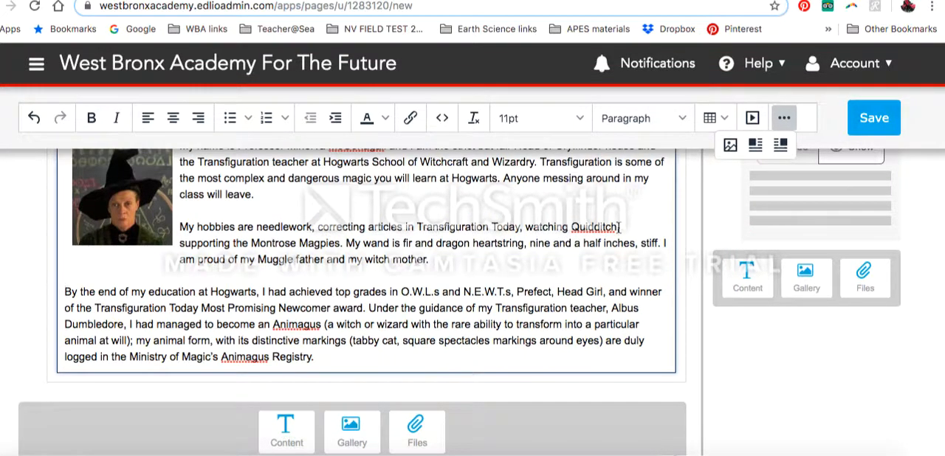
pyautogui.click(730, 145)
pyautogui.click(612, 210)
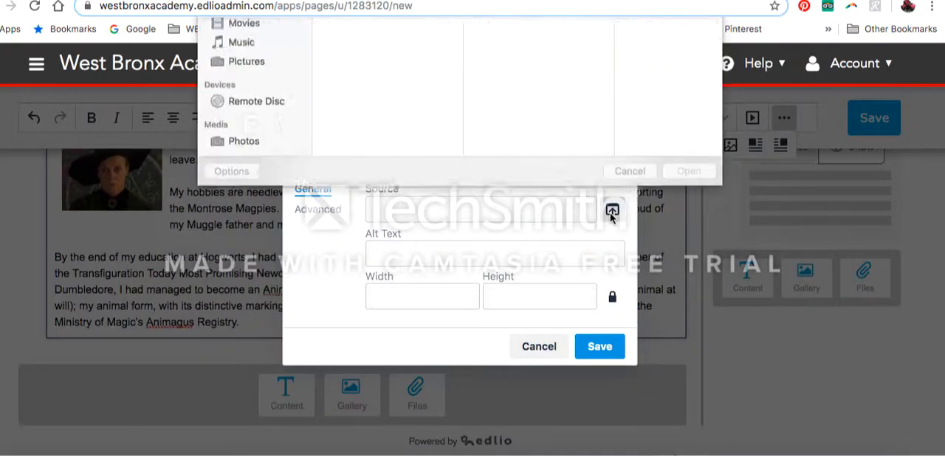
pyautogui.click(539, 66)
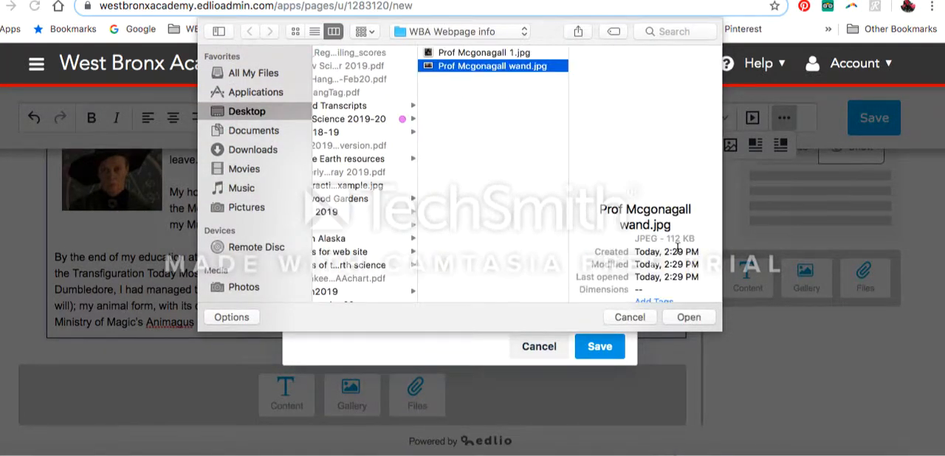
pyautogui.click(688, 317)
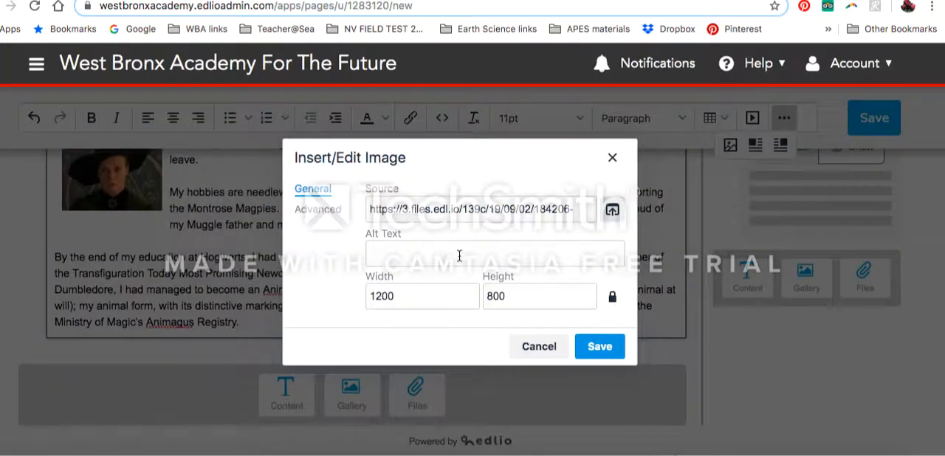
# - Give the wand photo the alt text "Me with my wand", set its width to 40, and insert it
pyautogui.click(459, 255)
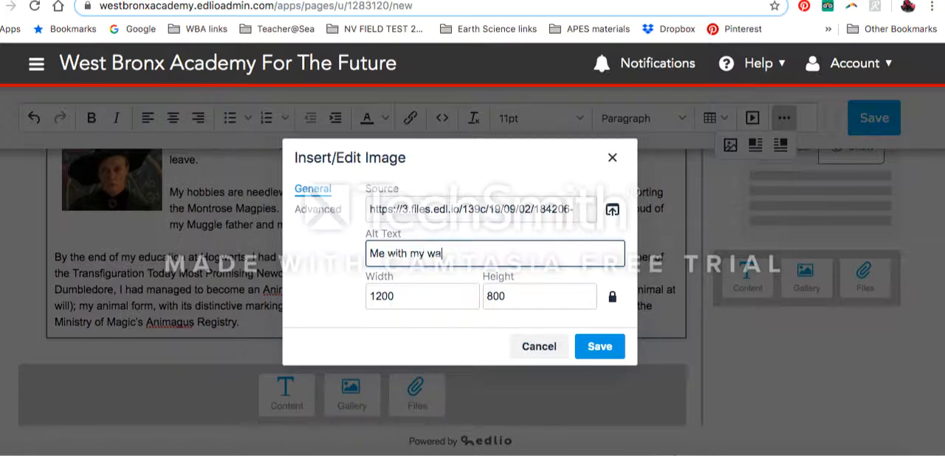
pyautogui.moveTo(388, 296); pyautogui.dragTo(362, 300)
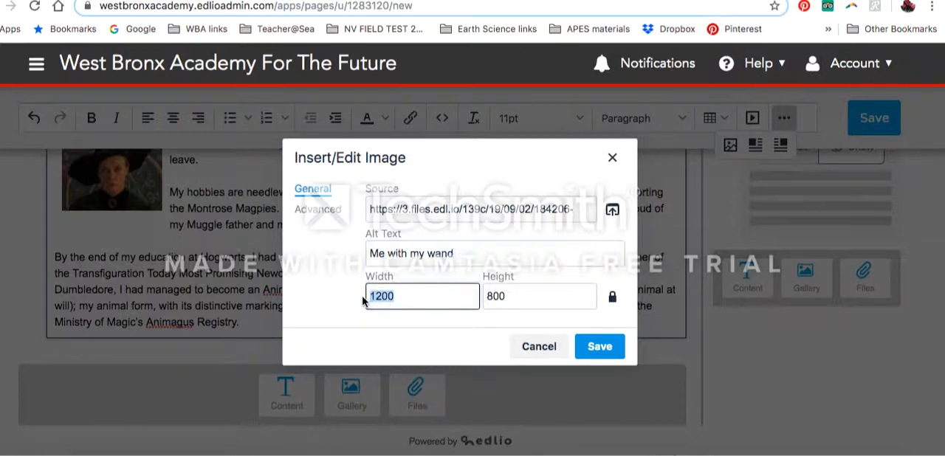
pyautogui.write('40')
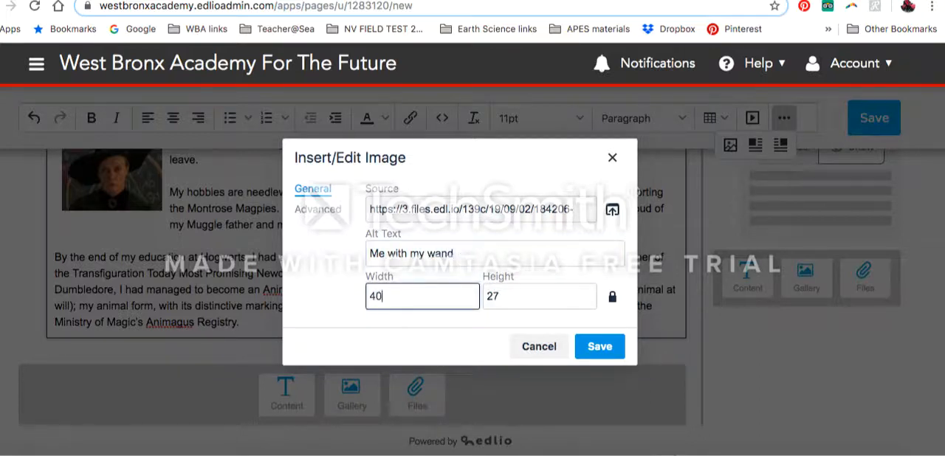
pyautogui.click(600, 346)
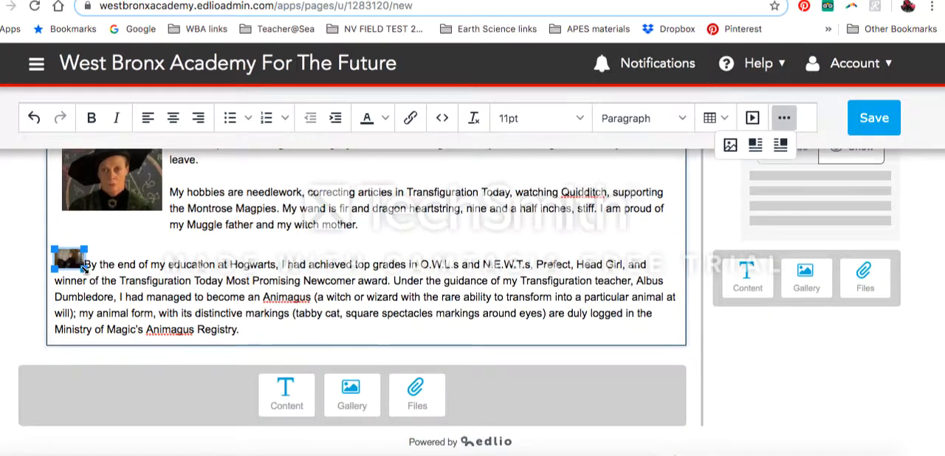
# - Enlarge the wand photo proportionally and align it right so the education paragraph wraps beside it
pyautogui.moveTo(87, 268); pyautogui.dragTo(180, 332)
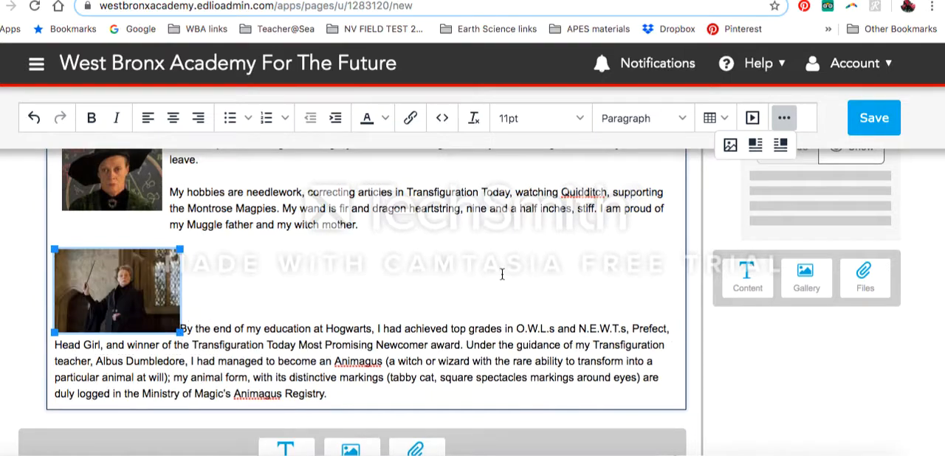
pyautogui.click(780, 146)
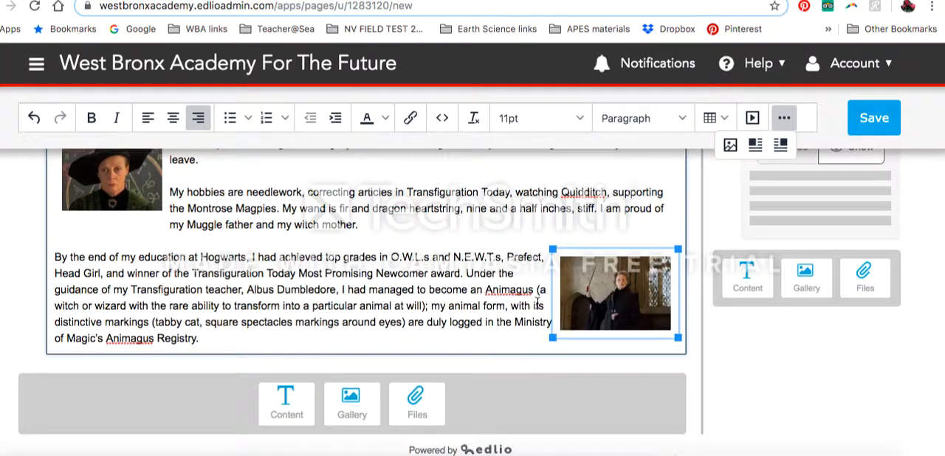
# - Check the layout of both photos and the wrapped text, and save the teacher's page
pyautogui.scroll(-1, 395, 284)
pyautogui.scroll(3, 395, 285)
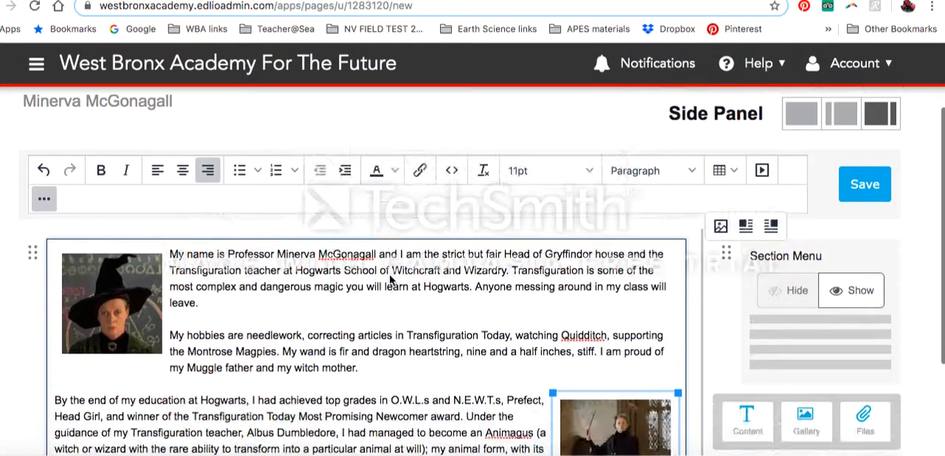
pyautogui.scroll(-3, 391, 276)
pyautogui.scroll(5, 561, 188)
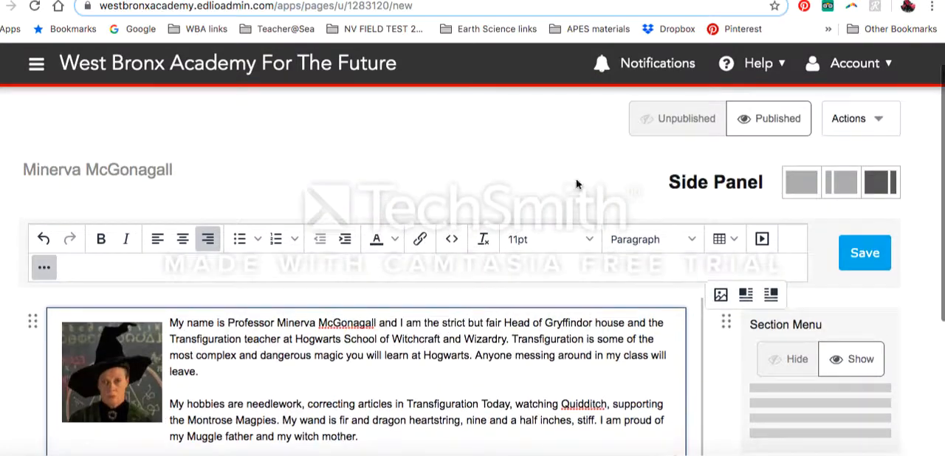
pyautogui.click(869, 259)
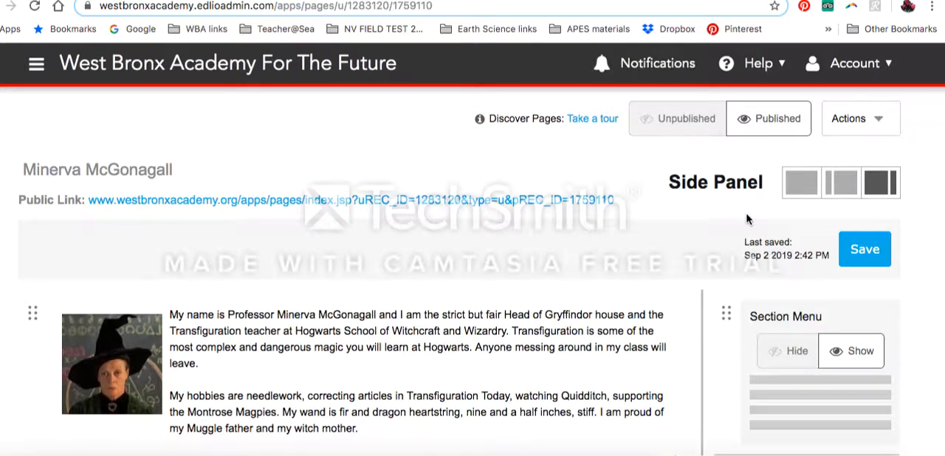
# - Preview the saved page in Public View, look through its text and photos, and close the preview
pyautogui.click(882, 120)
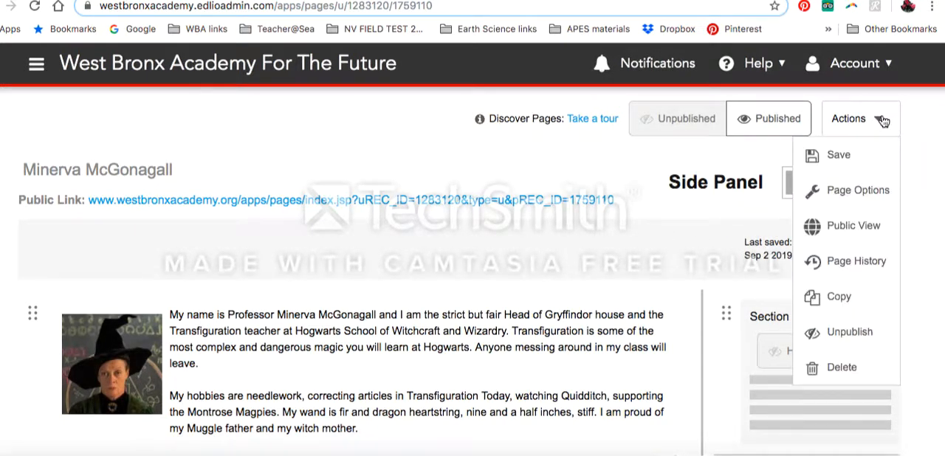
pyautogui.click(863, 233)
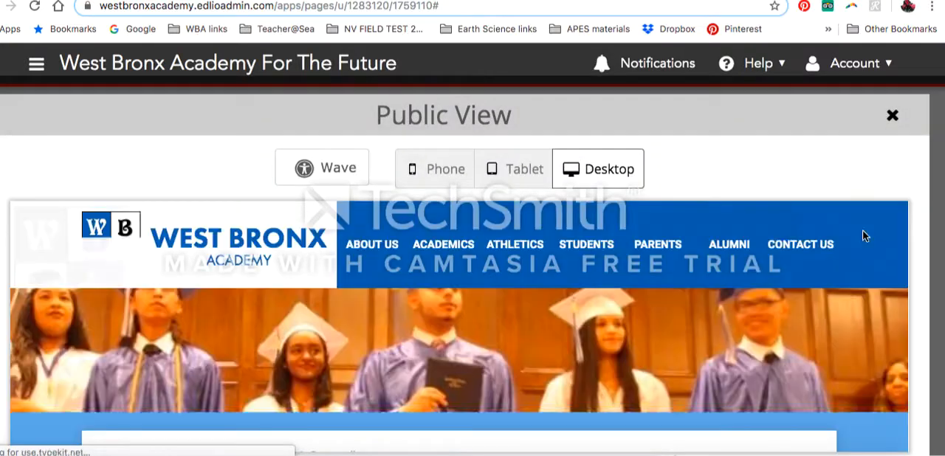
pyautogui.scroll(-5, 740, 316)
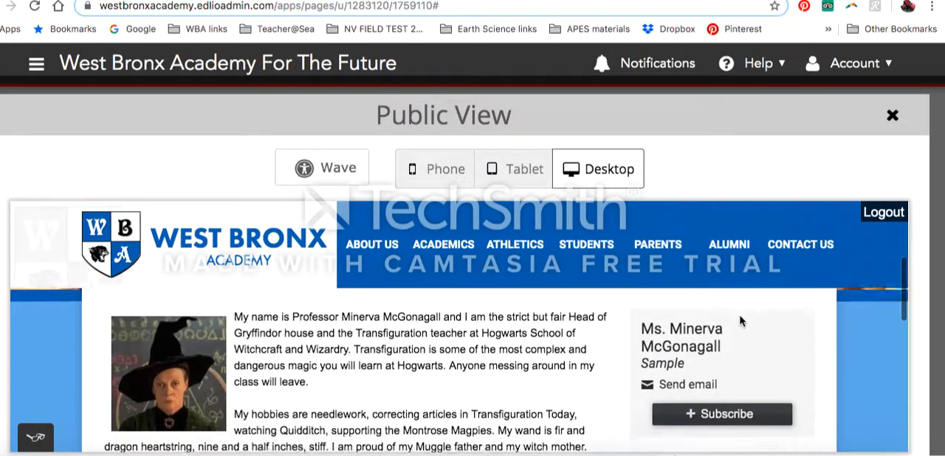
pyautogui.scroll(-5, 739, 317)
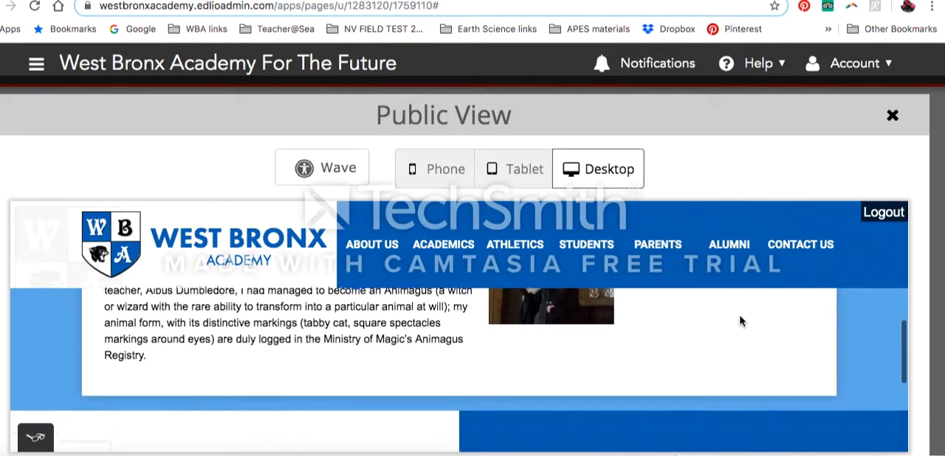
pyautogui.scroll(8, 739, 321)
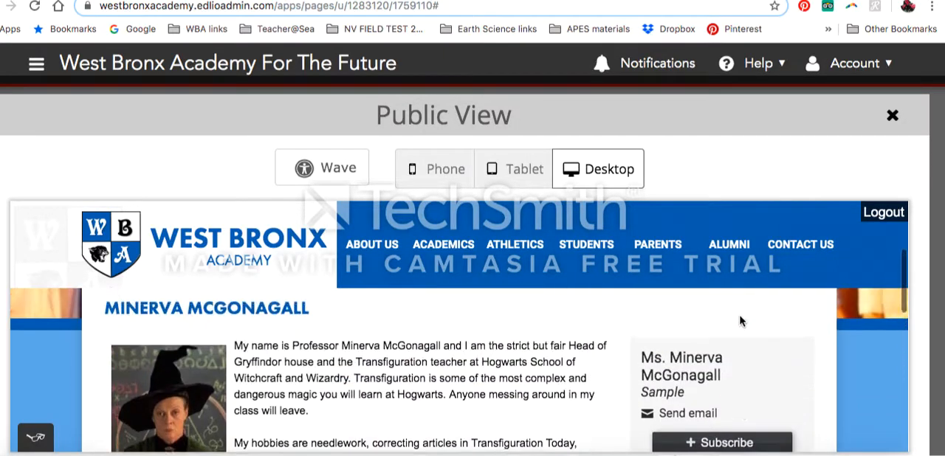
pyautogui.scroll(-2, 739, 320)
pyautogui.scroll(5, 739, 320)
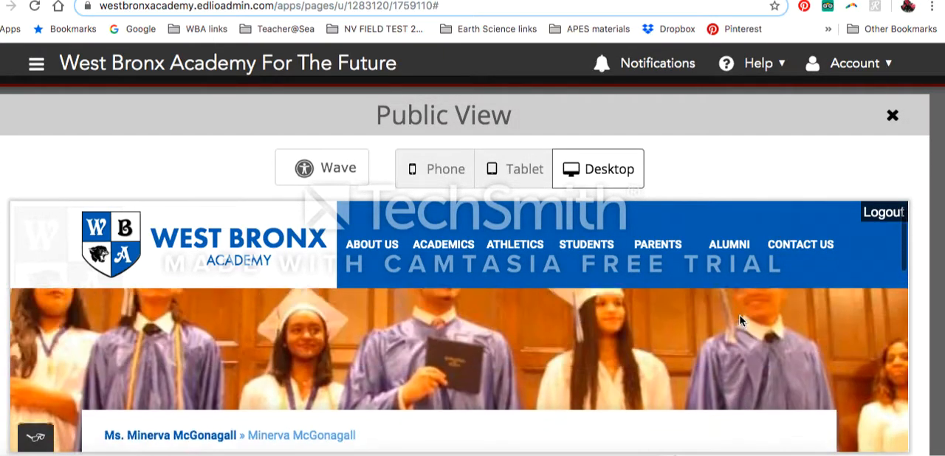
pyautogui.click(892, 115)
pyautogui.scroll(-2, 594, 322)
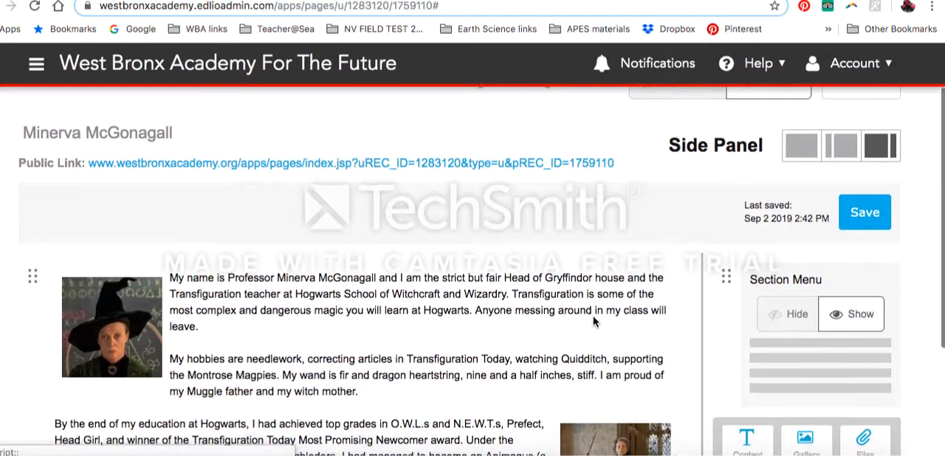
pyautogui.scroll(2, 594, 322)
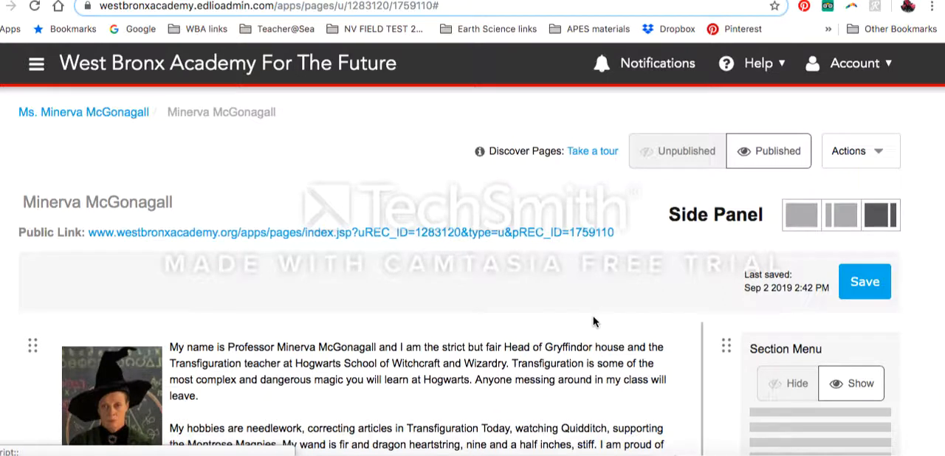
# - Return to the dashboard and open the teacher's account profile
pyautogui.click(888, 69)
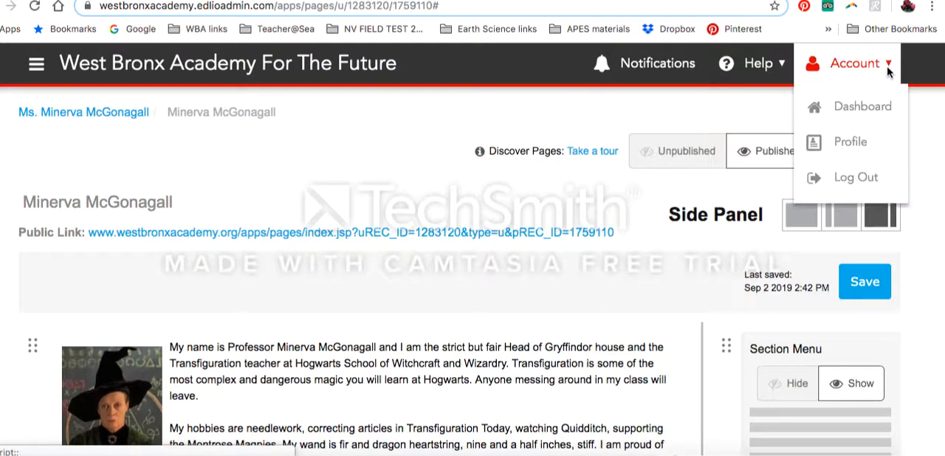
pyautogui.click(872, 108)
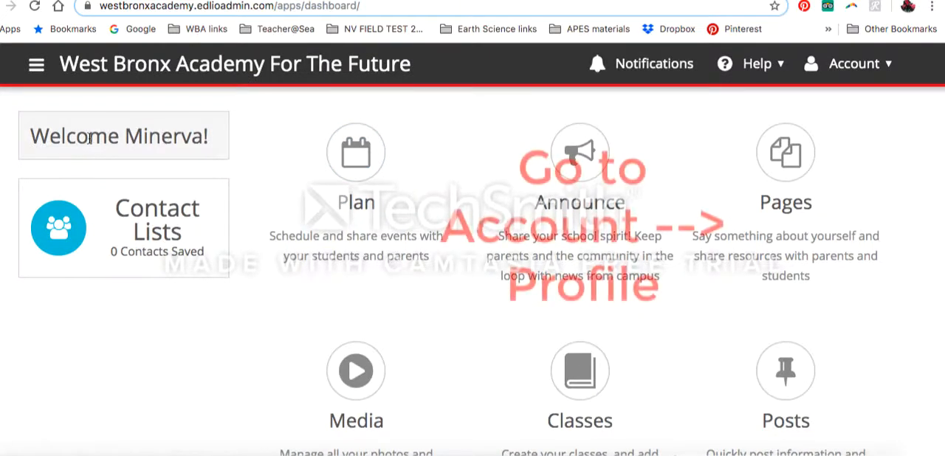
pyautogui.click(803, 76)
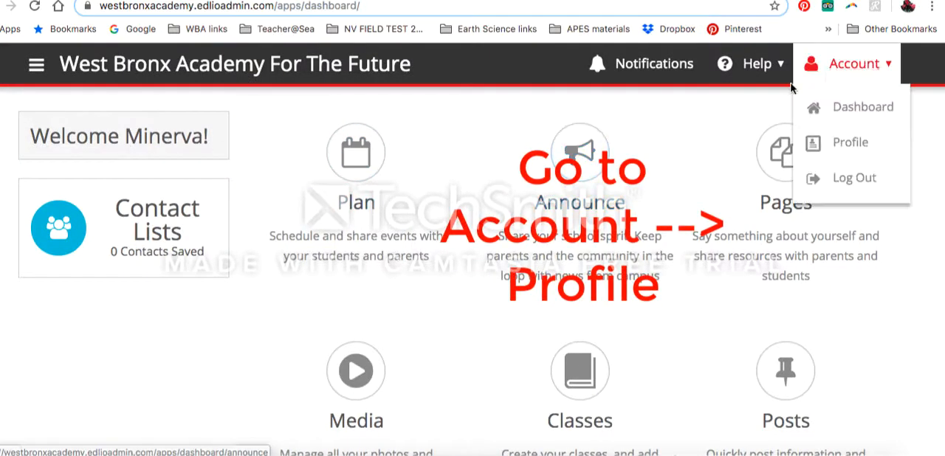
pyautogui.click(840, 146)
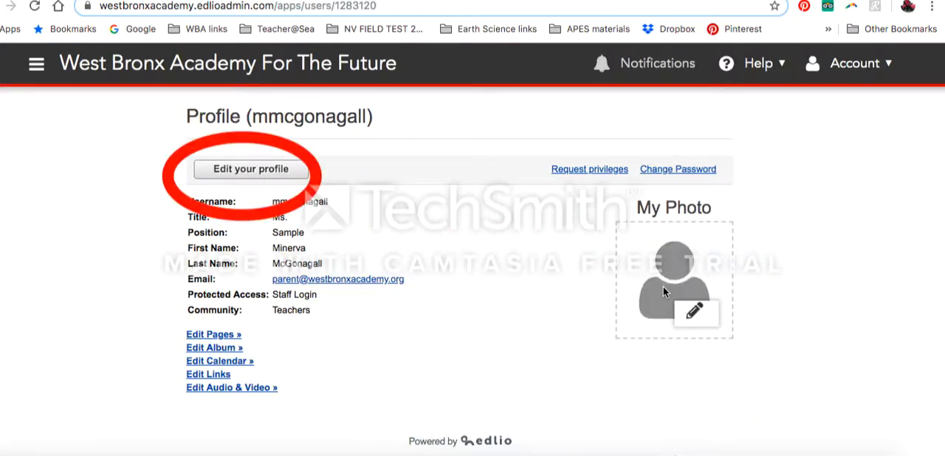
# - Start changing the profile photo and upload the cat JPG from the WBA Webpage info folder on the Desktop
pyautogui.click(694, 311)
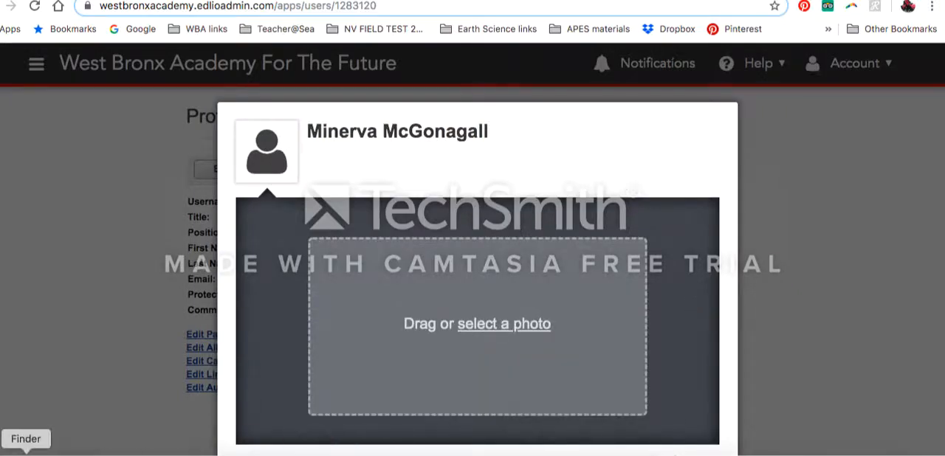
pyautogui.click(26, 451)
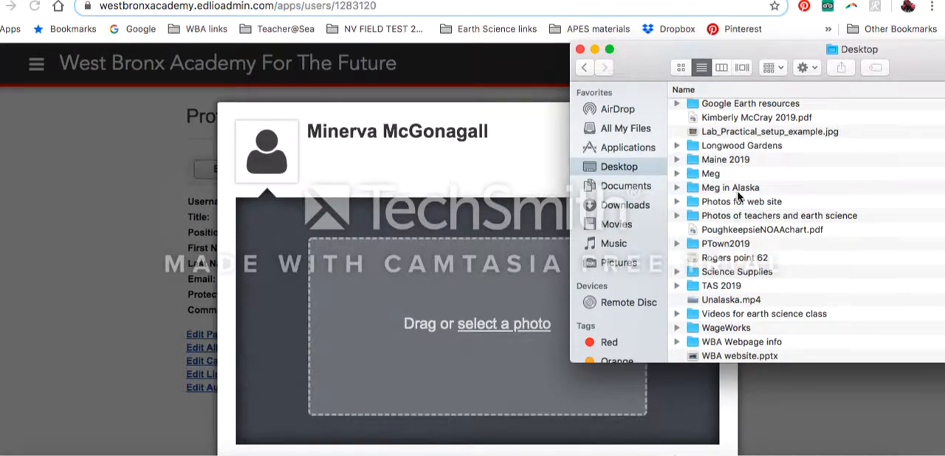
pyautogui.scroll(-2, 738, 196)
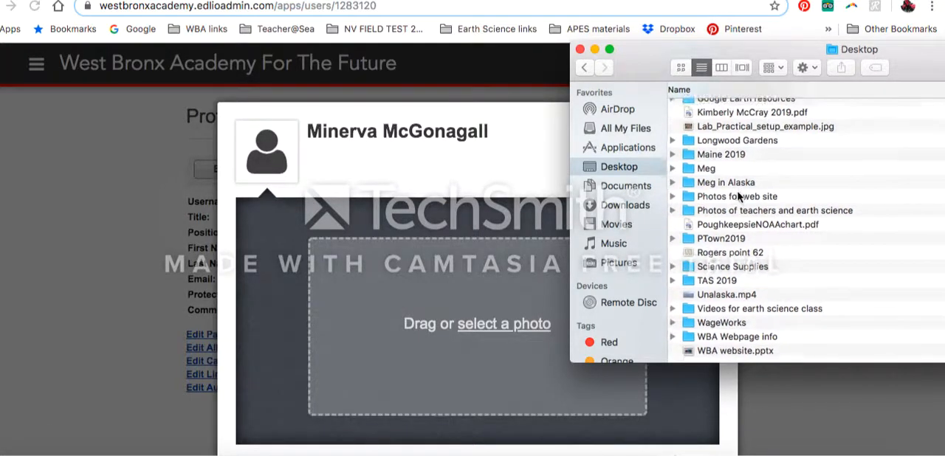
pyautogui.doubleClick(727, 343)
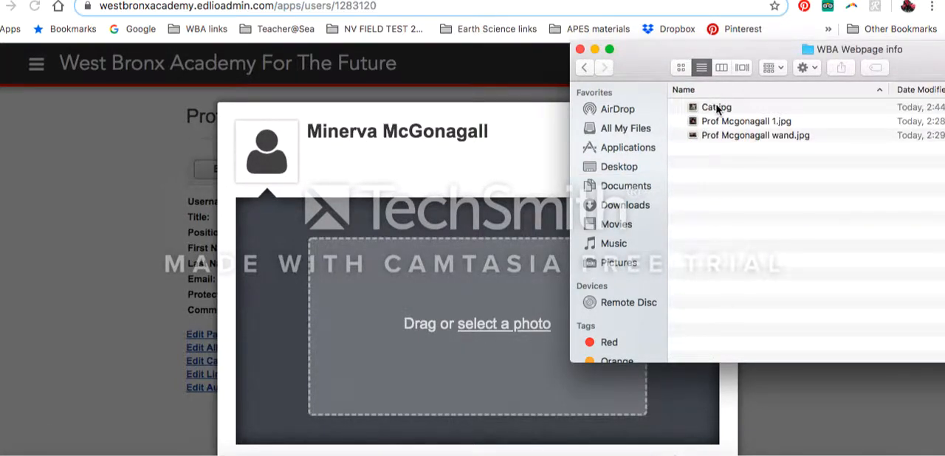
pyautogui.moveTo(715, 108); pyautogui.dragTo(477, 305)
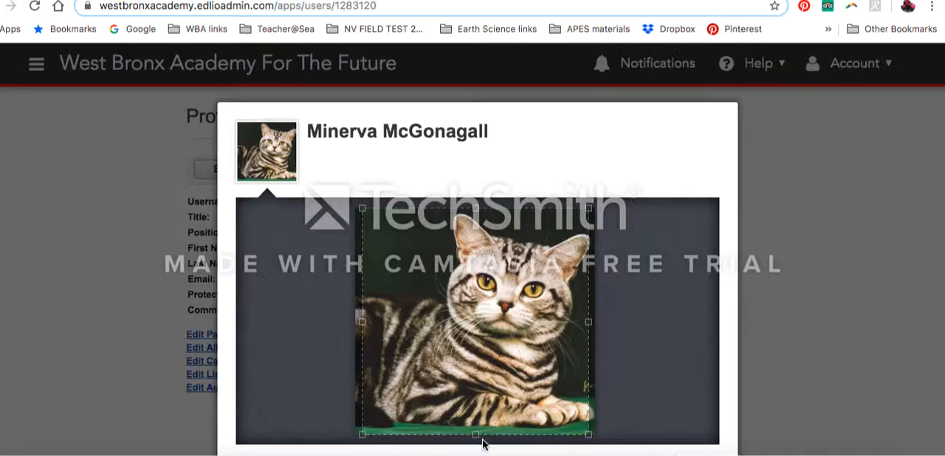
# - Crop the cat photo to a smaller square around its face and upper body, and save it as the profile photo
pyautogui.moveTo(475, 435); pyautogui.dragTo(474, 425)
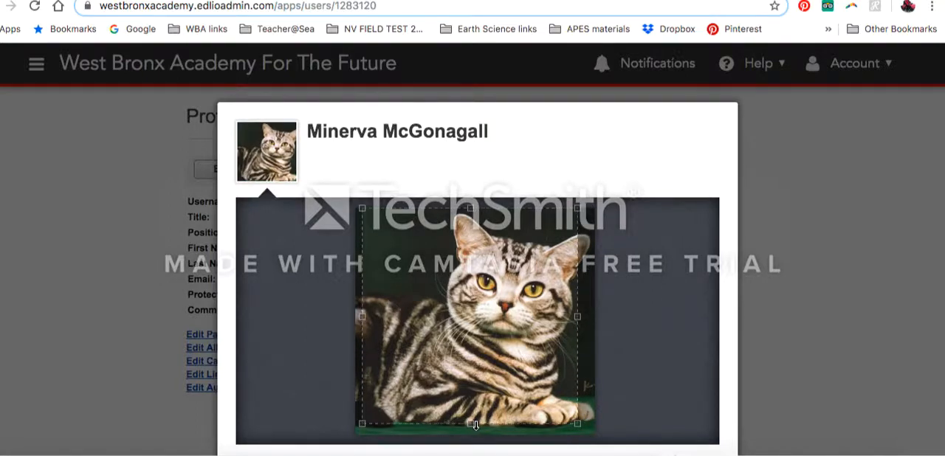
pyautogui.moveTo(475, 327); pyautogui.dragTo(489, 328)
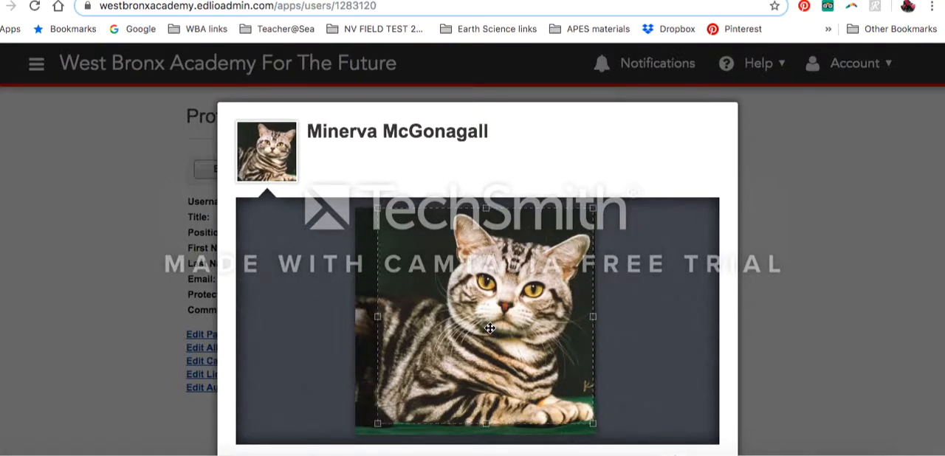
pyautogui.moveTo(377, 424); pyautogui.dragTo(403, 404)
pyautogui.moveTo(481, 344); pyautogui.dragTo(481, 348)
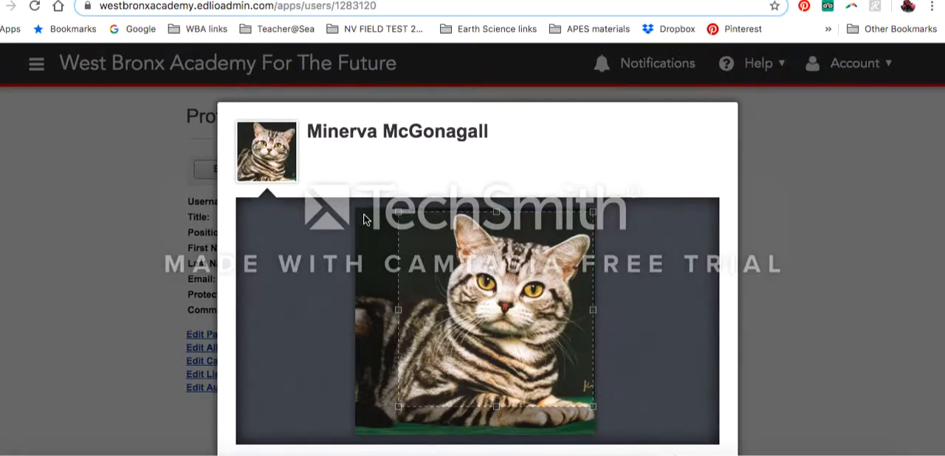
pyautogui.hotkey('ctrl', '-')
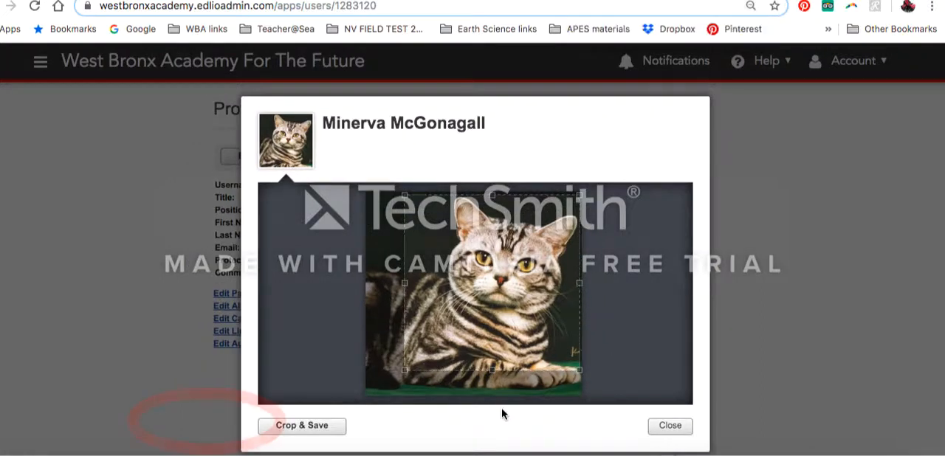
pyautogui.click(332, 425)
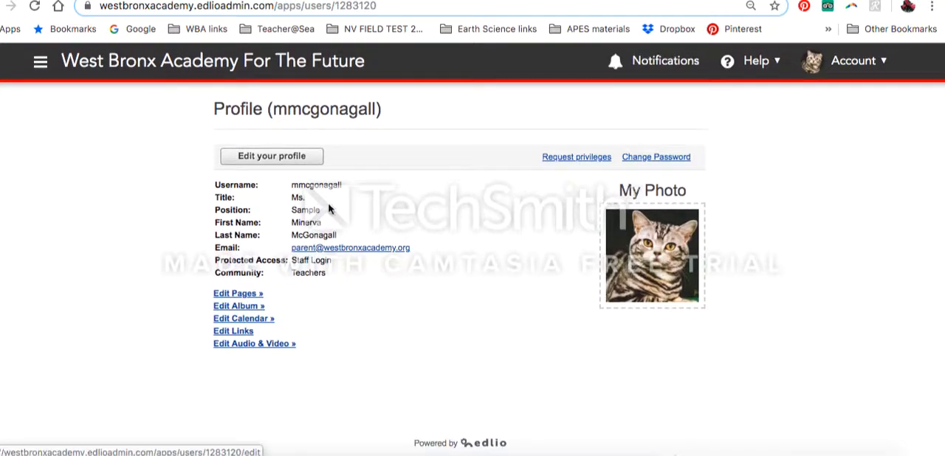
# - Edit the profile and set the position to "Head of Gryffindor house and Professor of Transfiguration"
pyautogui.click(282, 155)
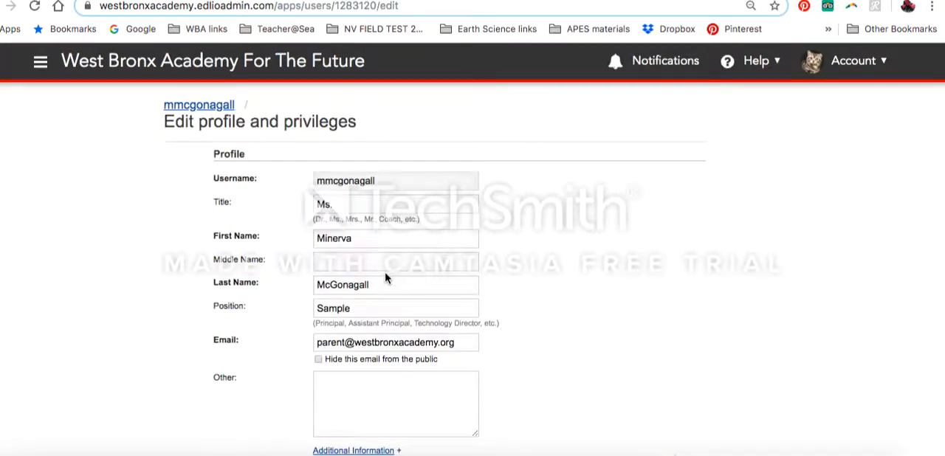
pyautogui.click(351, 309)
pyautogui.hotkey('ctrl', 'v')
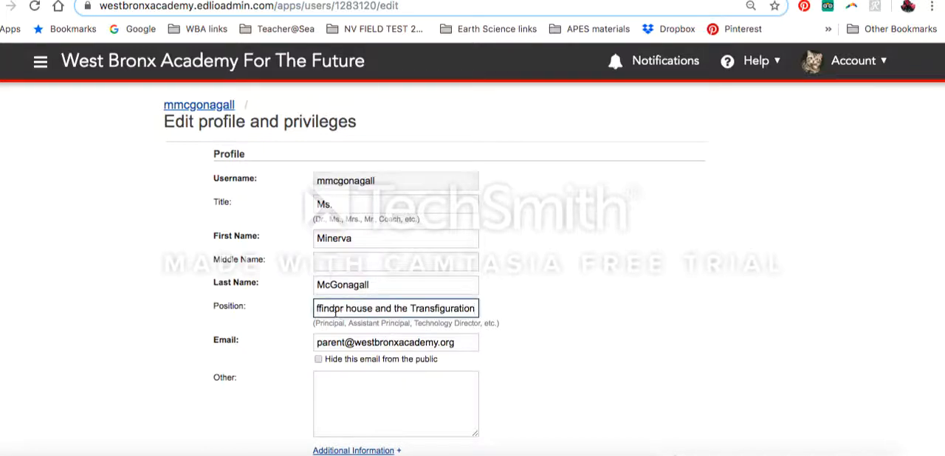
pyautogui.moveTo(340, 308); pyautogui.dragTo(301, 310)
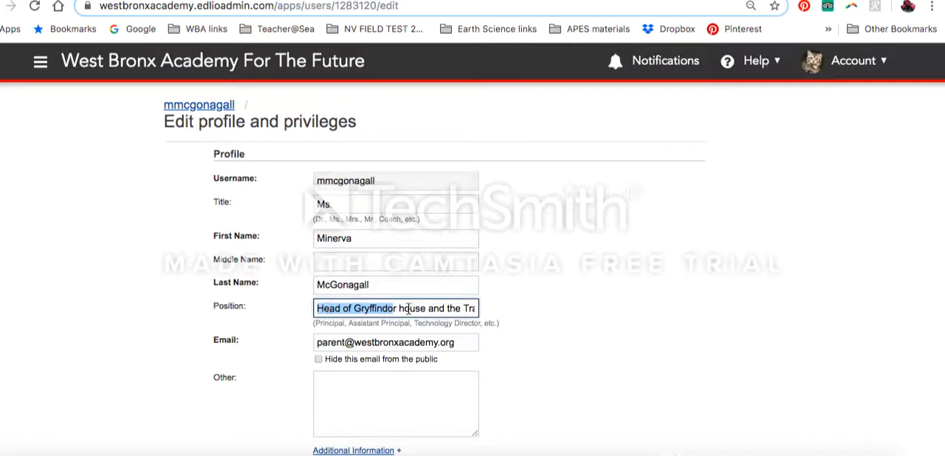
pyautogui.moveTo(400, 308); pyautogui.dragTo(519, 317)
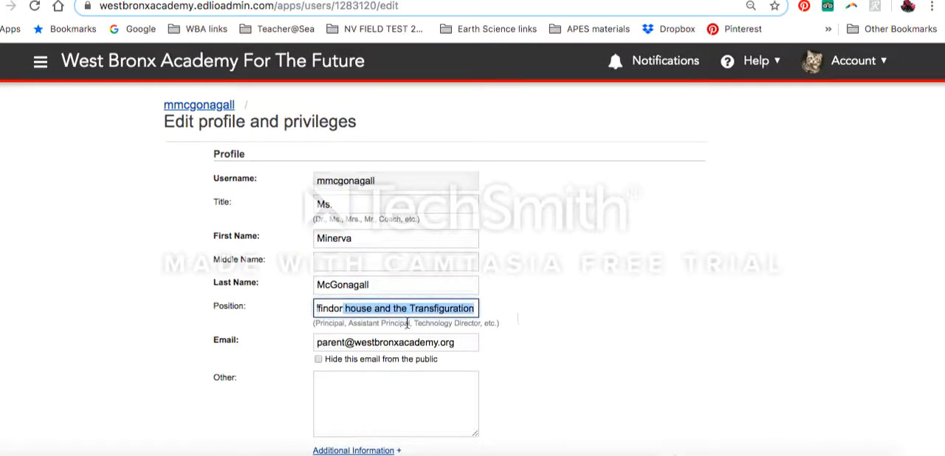
pyautogui.click(400, 310)
pyautogui.doubleClick(399, 308)
pyautogui.write('Profess')
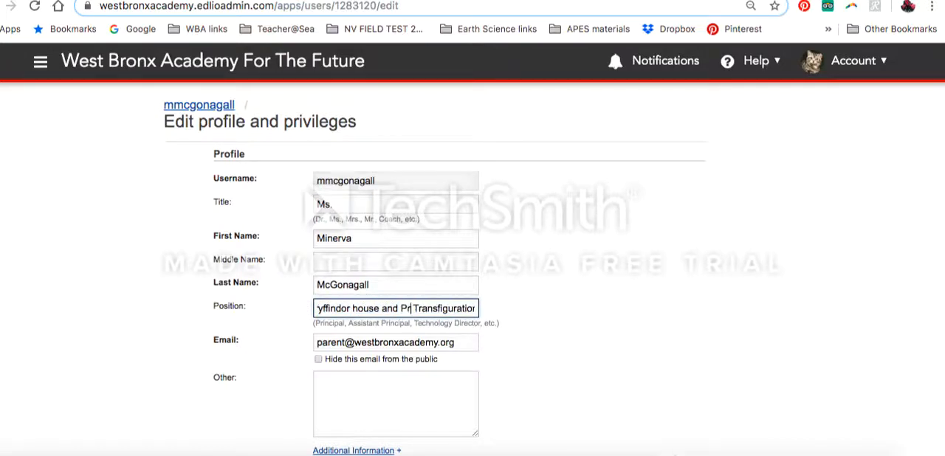
pyautogui.write('or of')
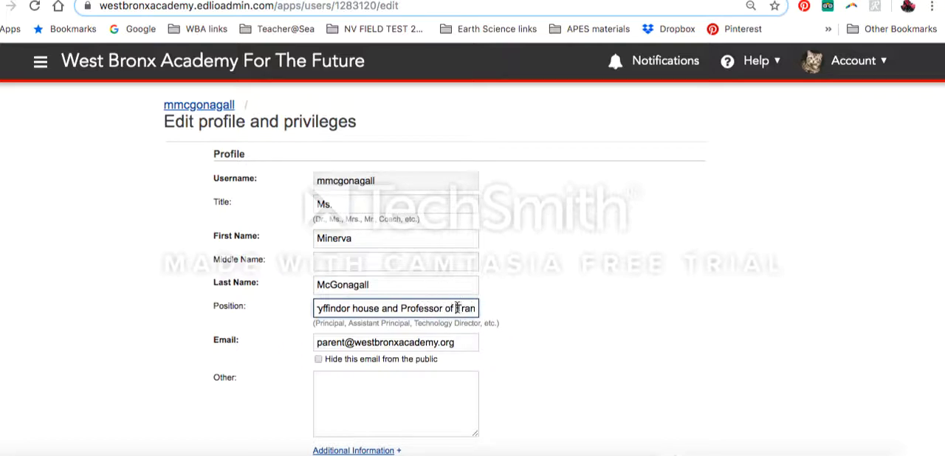
pyautogui.moveTo(457, 309); pyautogui.dragTo(502, 317)
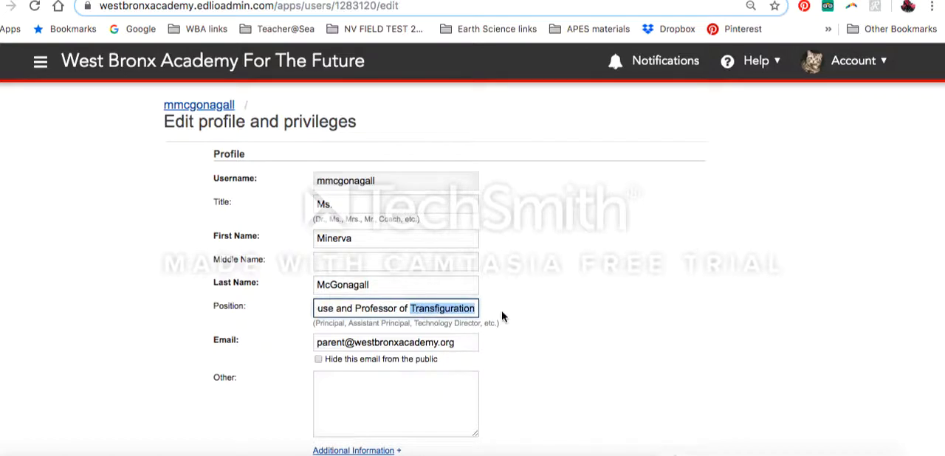
# - Save the profile changes, leaving the Other field empty, and return to the dashboard
pyautogui.click(423, 383)
pyautogui.scroll(-1, 423, 383)
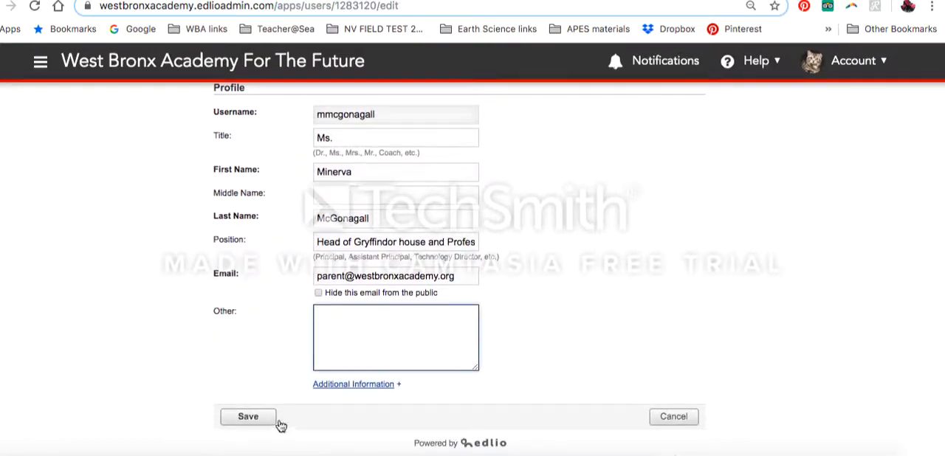
pyautogui.click(249, 417)
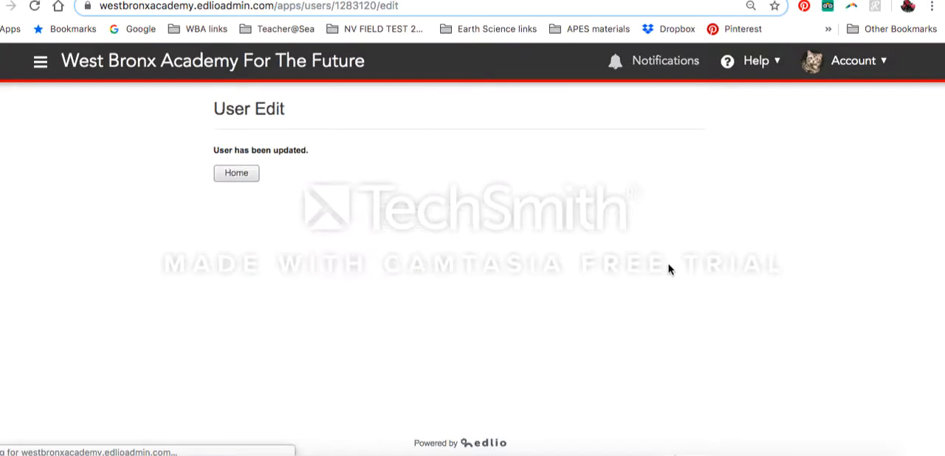
pyautogui.click(246, 174)
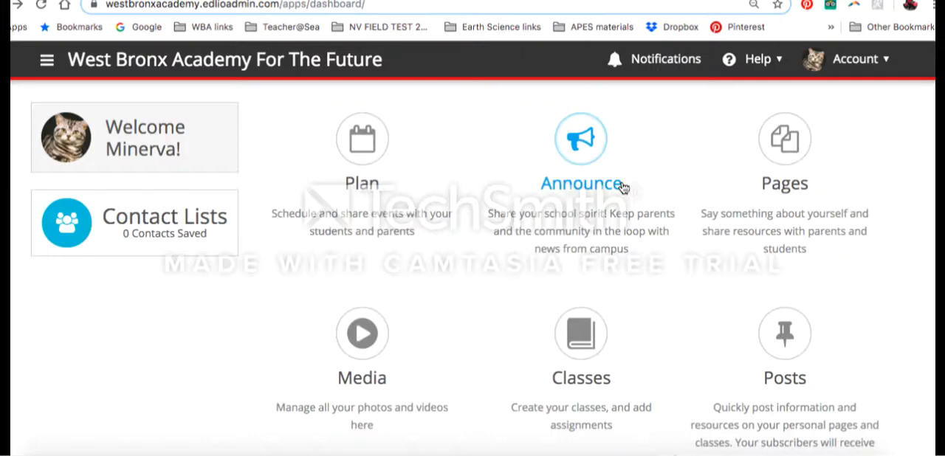
# - Open the teacher's existing page for editing from the website's page list
pyautogui.click(787, 147)
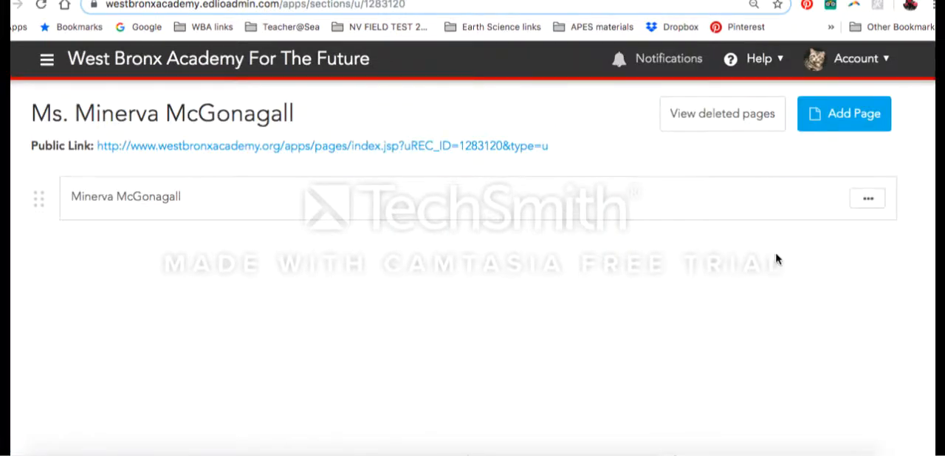
pyautogui.click(867, 201)
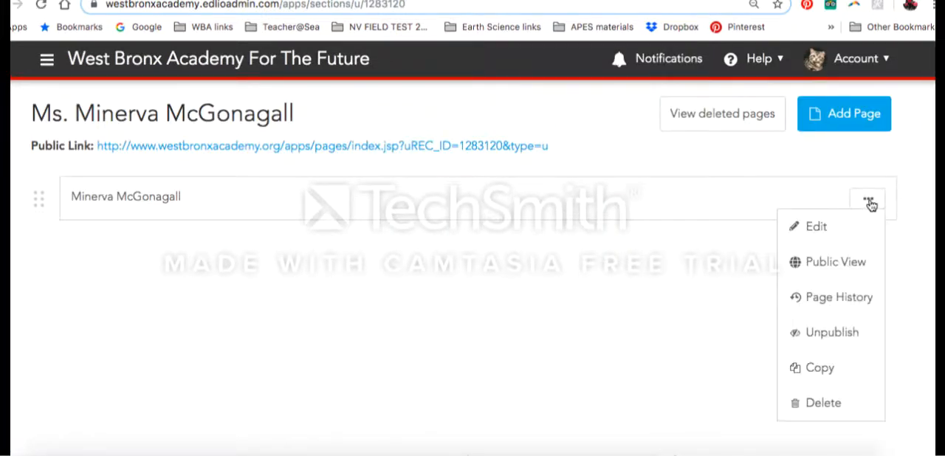
pyautogui.click(842, 235)
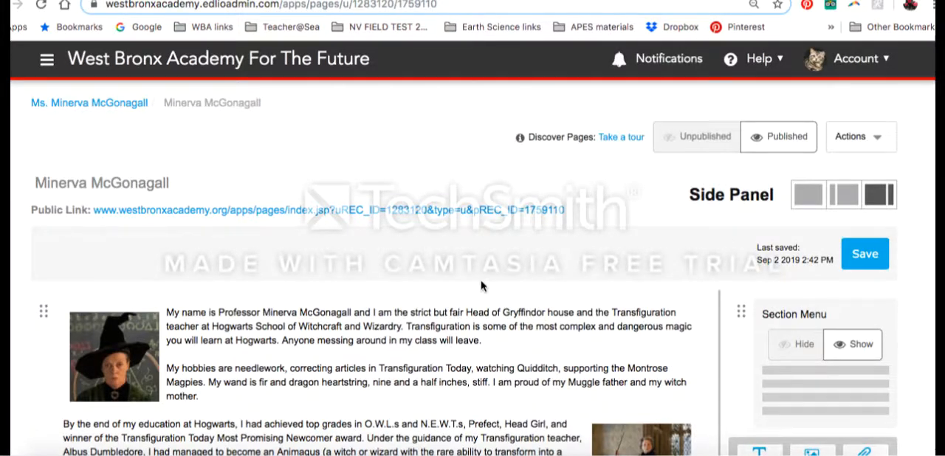
pyautogui.scroll(-3, 481, 285)
pyautogui.scroll(-1, 481, 280)
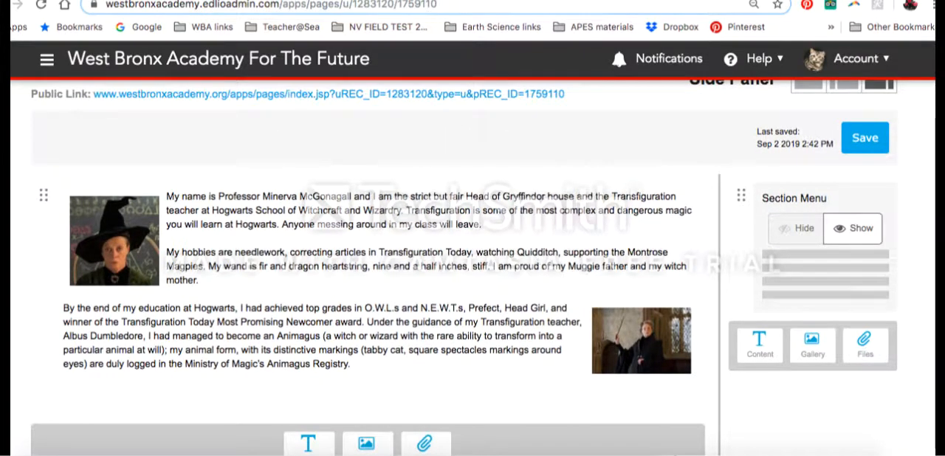
pyautogui.scroll(2, 638, 287)
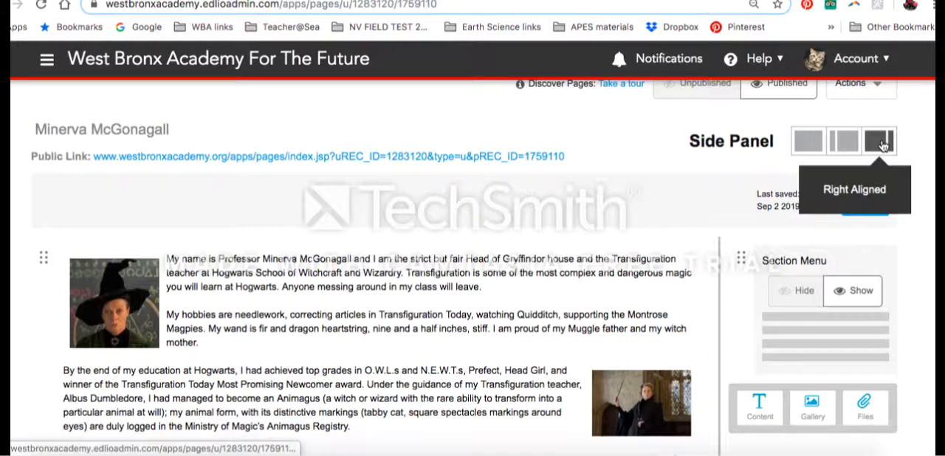
# - Try the left-aligned side panel and the layout without a side panel, and return to the right-aligned one
pyautogui.click(842, 142)
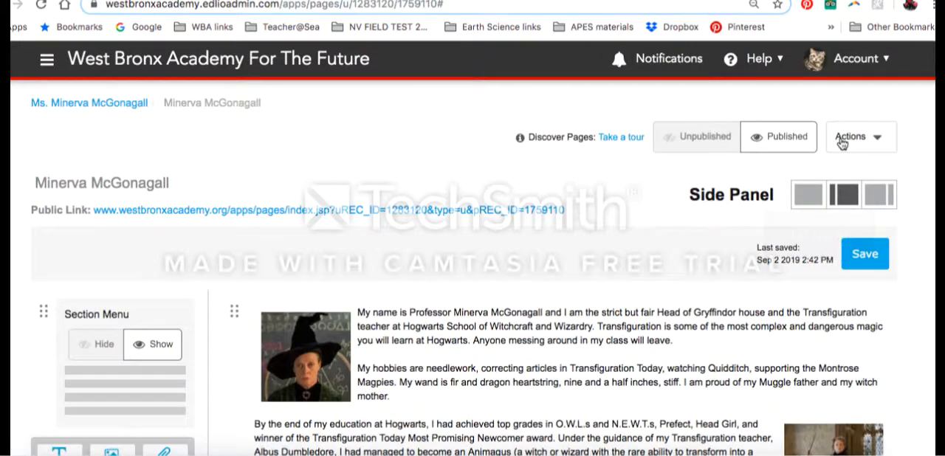
pyautogui.click(805, 193)
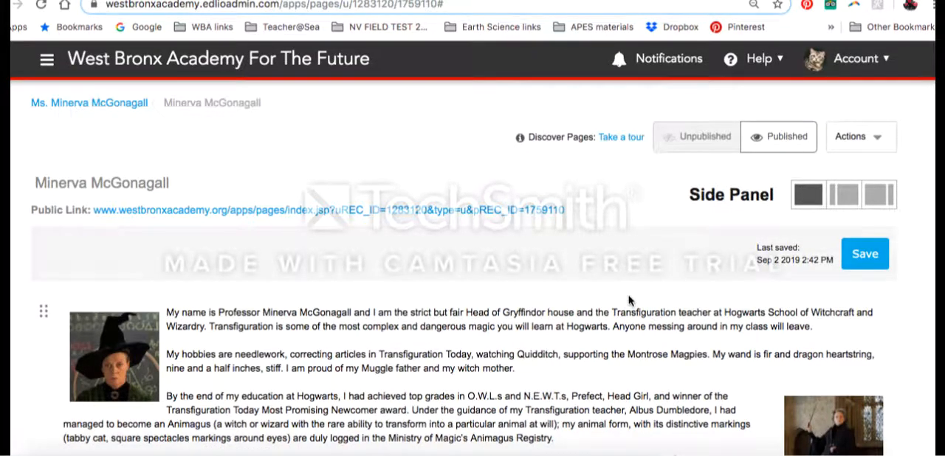
pyautogui.scroll(-2, 628, 299)
pyautogui.scroll(-1, 628, 299)
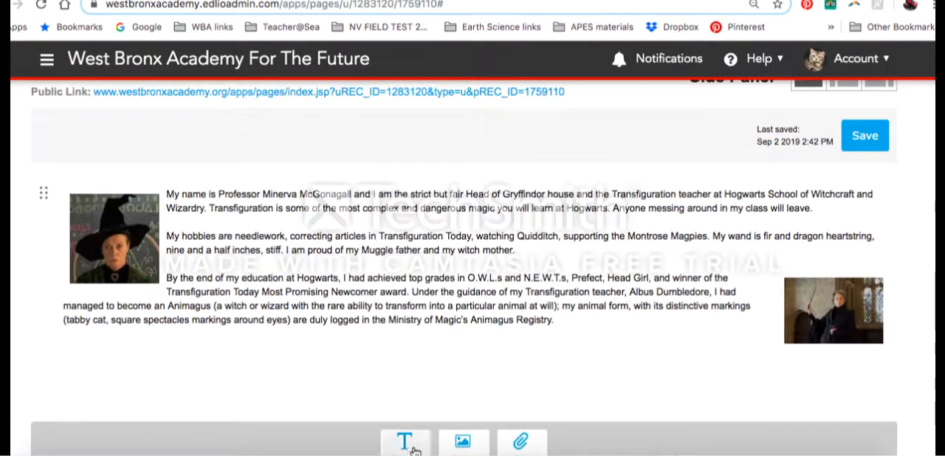
pyautogui.scroll(-1, 410, 445)
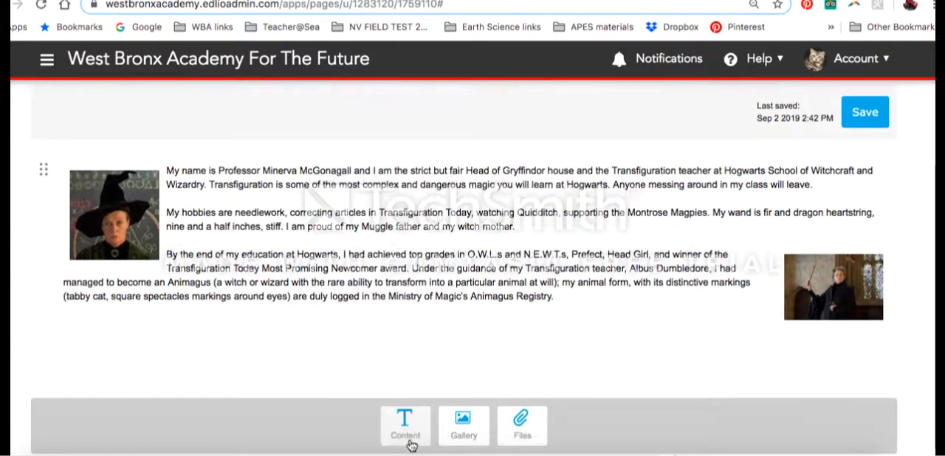
pyautogui.scroll(3, 411, 445)
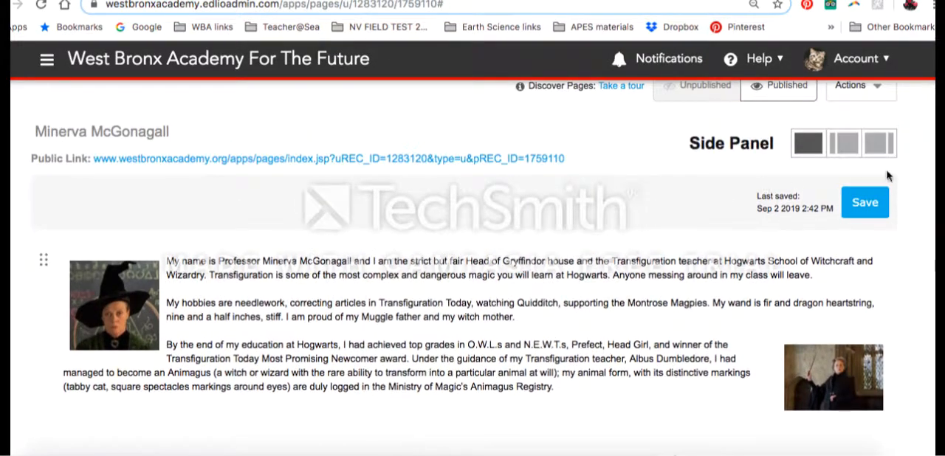
pyautogui.click(880, 151)
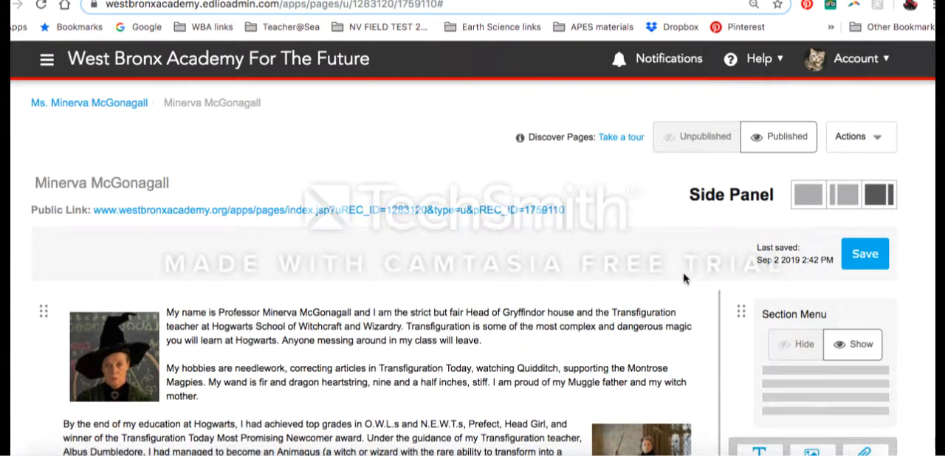
# - Add a text content block below the Section Menu in the side panel with the bold heading "Google Classroom"
pyautogui.scroll(-4, 683, 278)
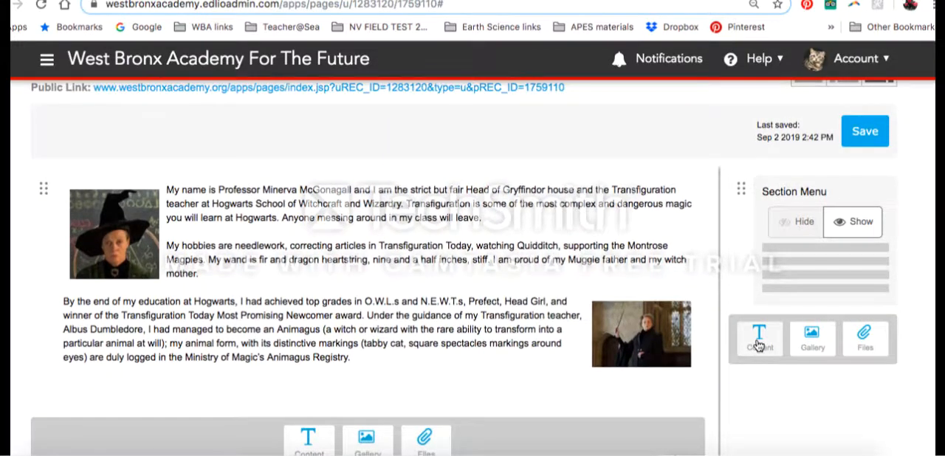
pyautogui.click(758, 345)
pyautogui.click(808, 326)
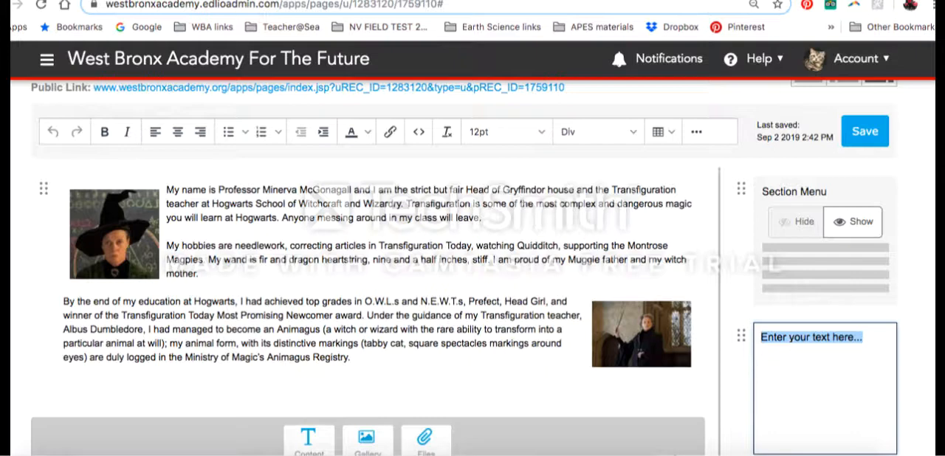
pyautogui.write('Google Classroom')
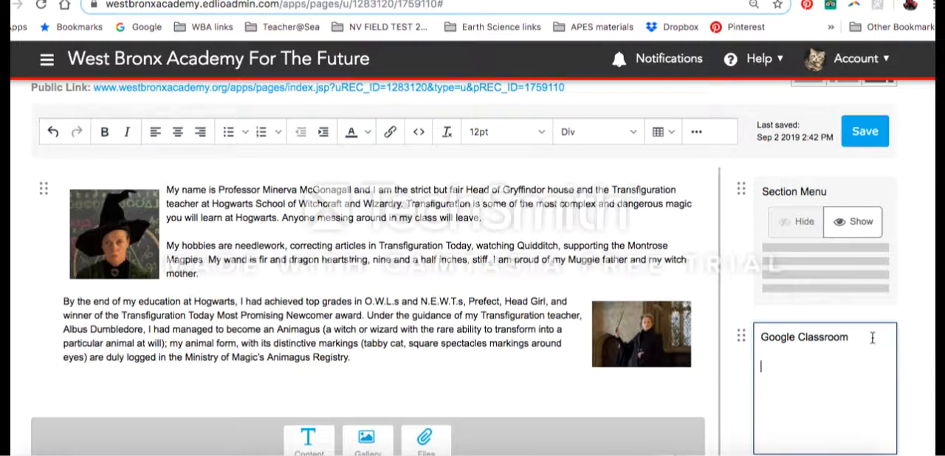
pyautogui.moveTo(851, 337); pyautogui.dragTo(763, 338)
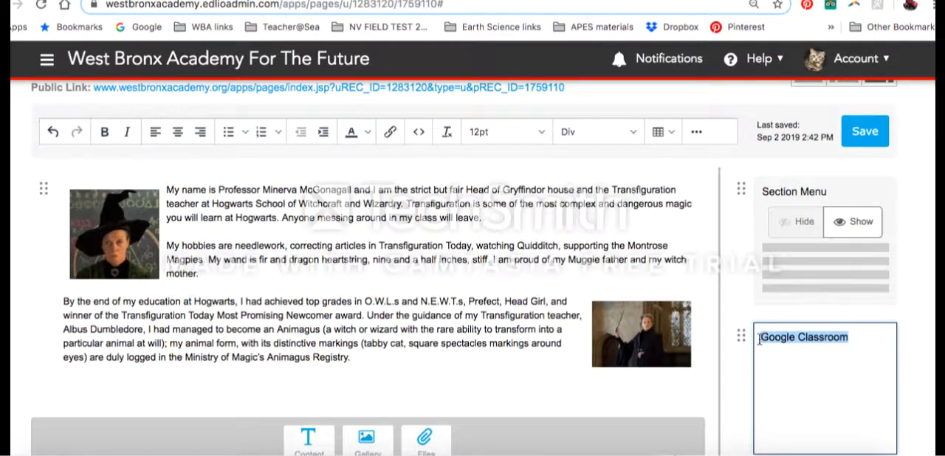
pyautogui.click(105, 132)
# - Enter the line "Period 1 - Defence Against the Dark Arts" below the Google Classroom heading
pyautogui.click(782, 396)
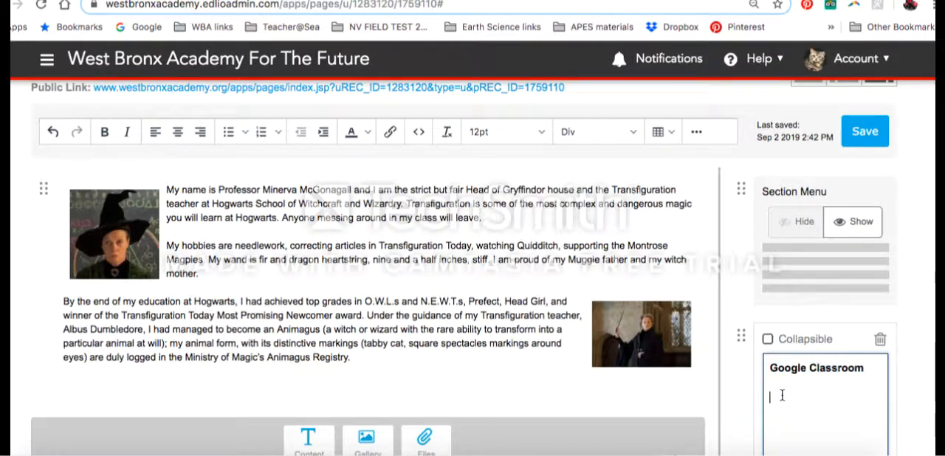
pyautogui.write('Period 1 -')
pyautogui.click(255, 0)
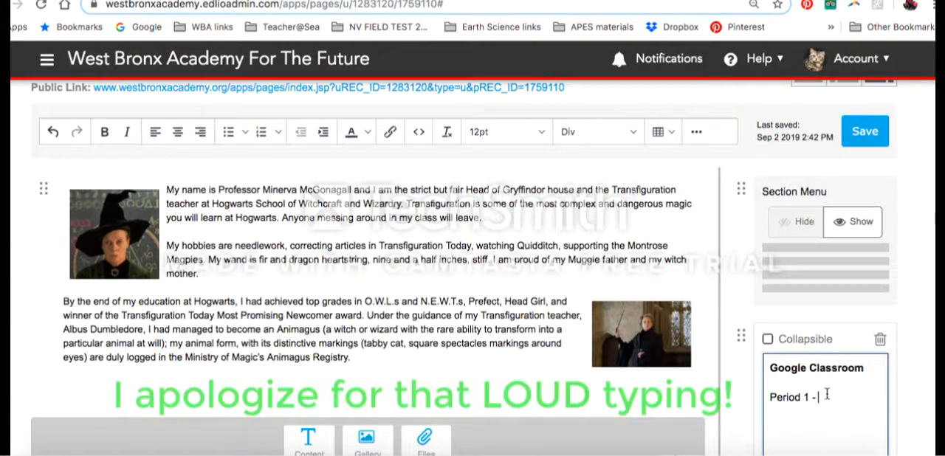
pyautogui.write('Defence')
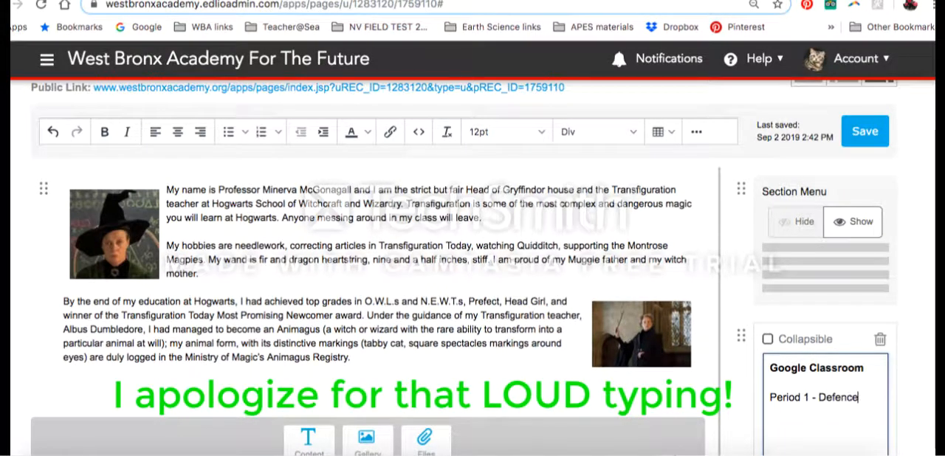
pyautogui.write(' Against the Da')
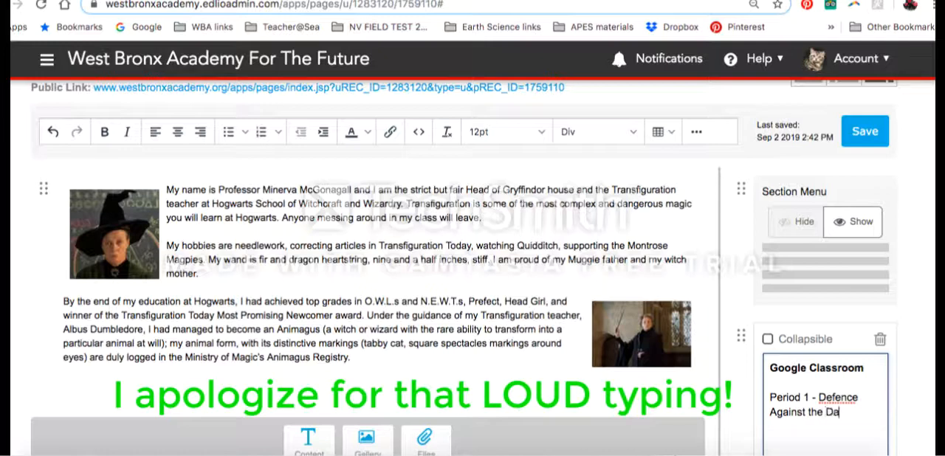
pyautogui.write('rk Arts')
pyautogui.write('Period')
pyautogui.write(' 2 -')
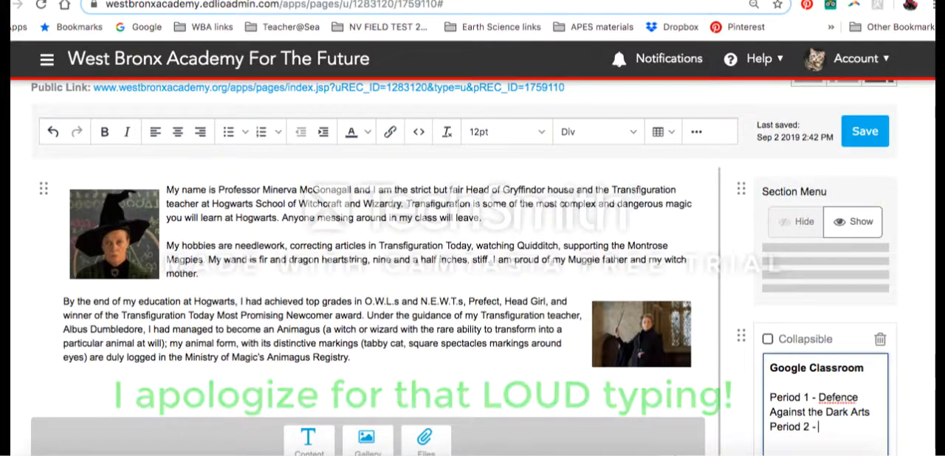
pyautogui.write(' PotionsP')
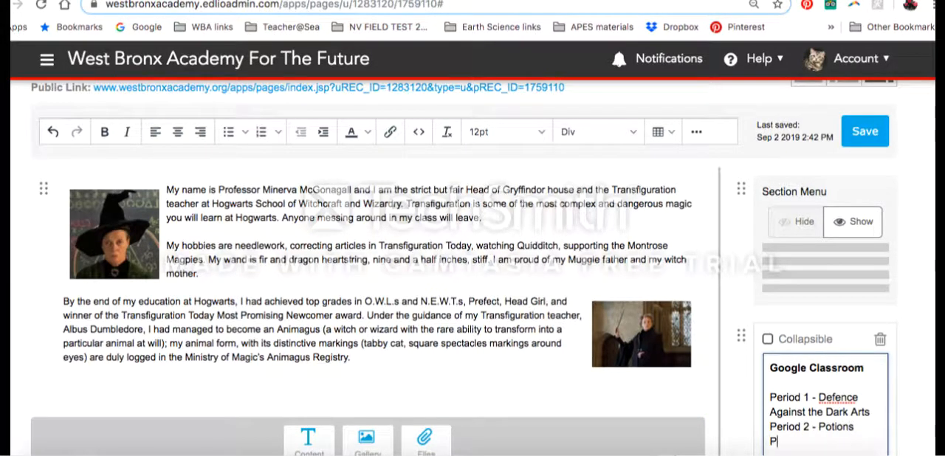
pyautogui.write('eriod 3 - Tran')
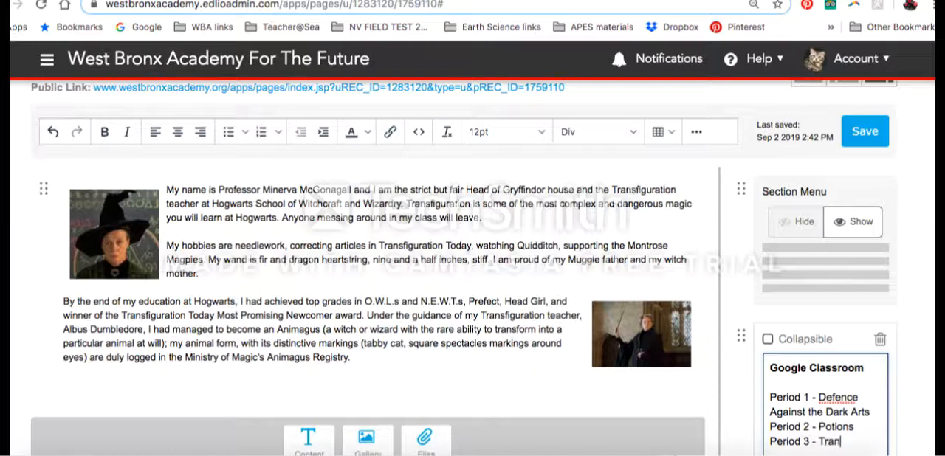
pyautogui.write('sfiguratoin')
# - Add the lines "Period 2 - Potions" and "Period 3 - Transfiguration" below the Period 1 line
pyautogui.press('BackSpace')
pyautogui.press('BackSpace')
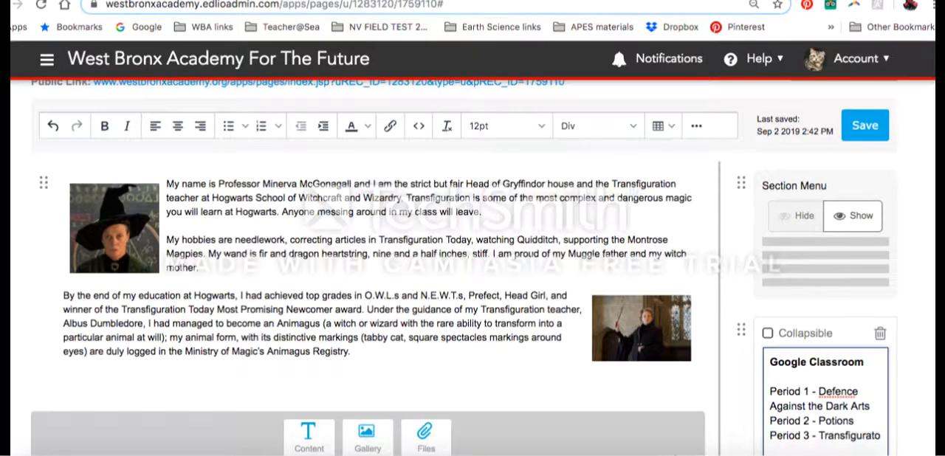
pyautogui.write('ion')
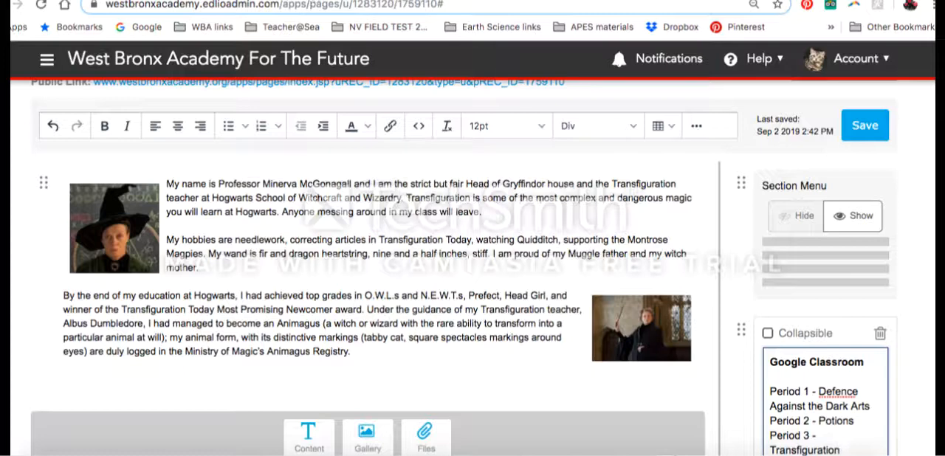
# - Switch to Google Classroom, copy the web address of the Period 1 Defence Against the Dark Arts class, and return to the page editor
pyautogui.click(315, 1)
pyautogui.click(521, 130)
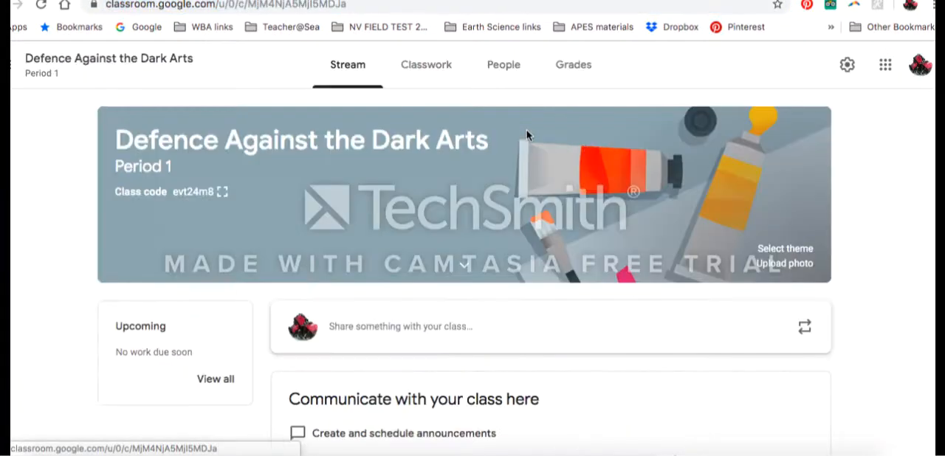
pyautogui.click(220, 6)
pyautogui.hotkey('ctrl', 'c')
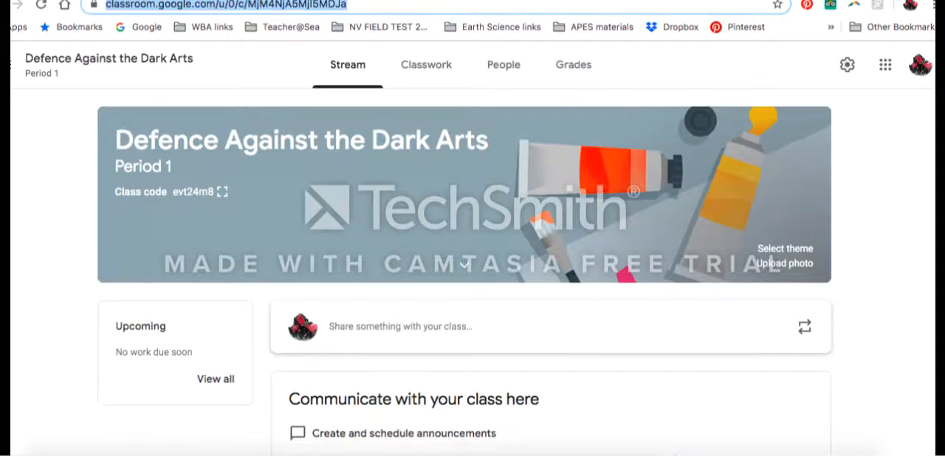
pyautogui.click(452, 1)
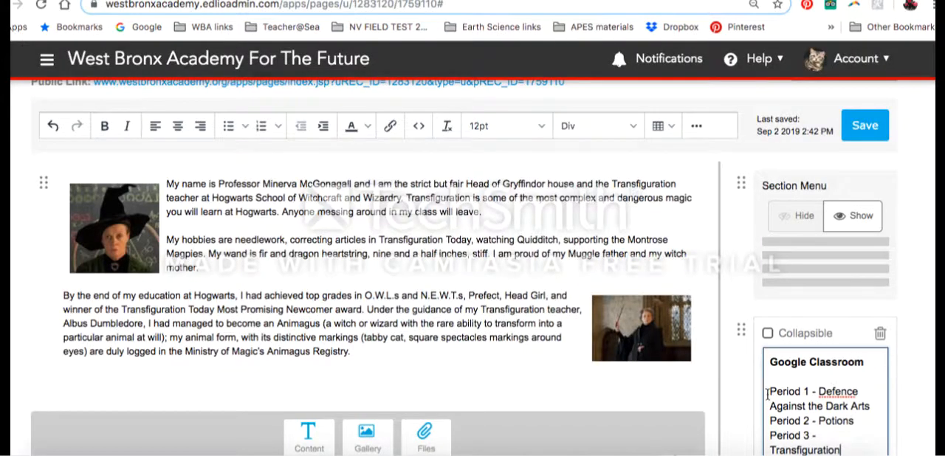
# - Link the "Period 1 - Defence Against the Dark Arts" text to the copied class address
pyautogui.moveTo(768, 392); pyautogui.dragTo(871, 407)
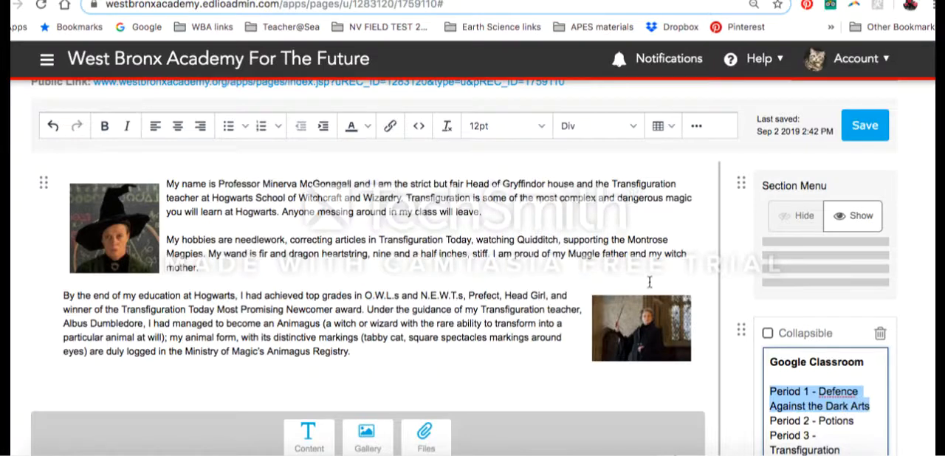
pyautogui.click(391, 127)
pyautogui.hotkey('ctrl', 'v')
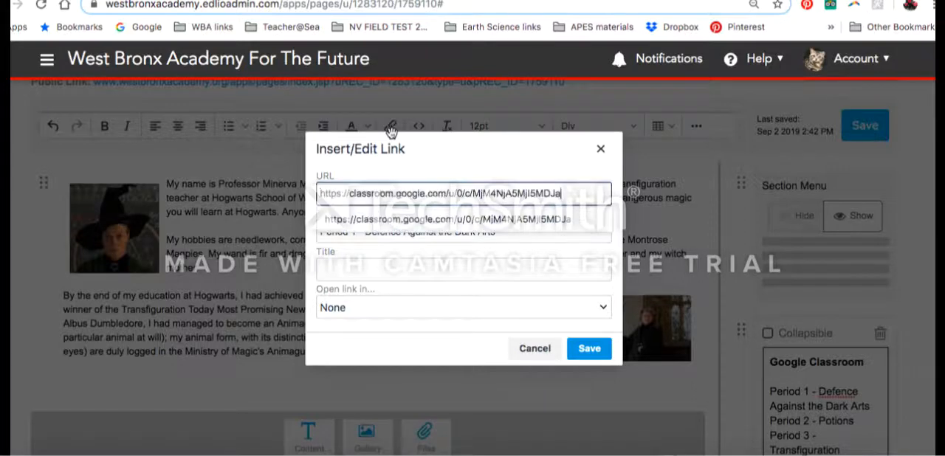
pyautogui.click(588, 350)
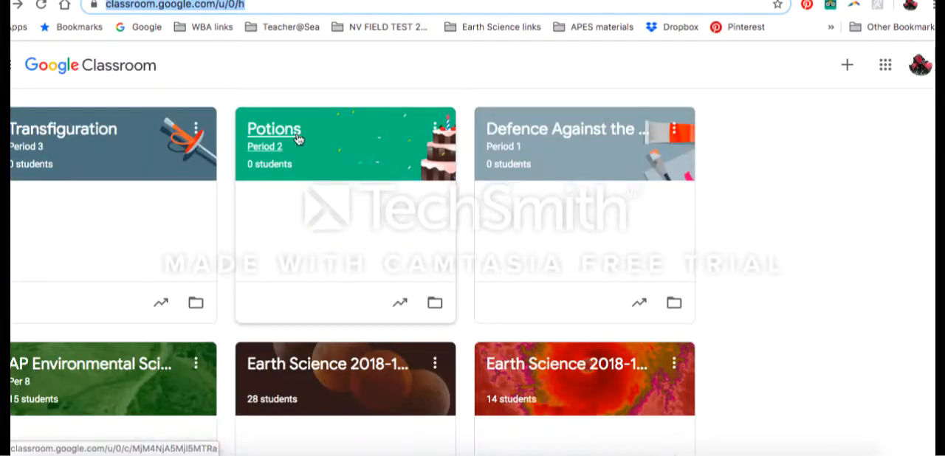
# - Copy the web address of the Period 2 Potions class in Google Classroom and link the page editor's "Period 2 - Potions" text to it
pyautogui.click(294, 135)
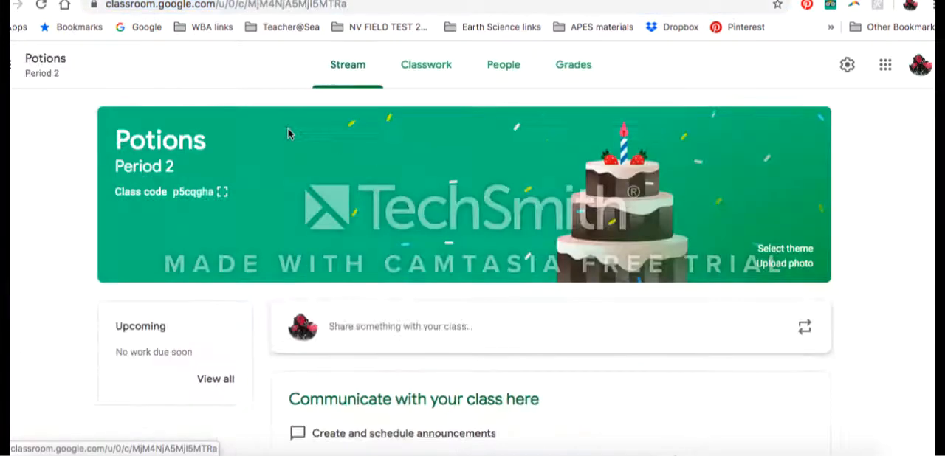
pyautogui.click(304, 5)
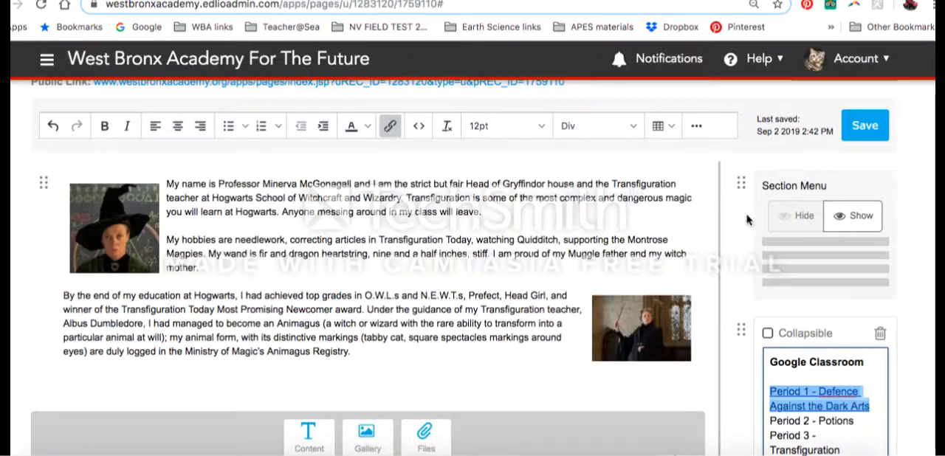
pyautogui.scroll(-2, 802, 395)
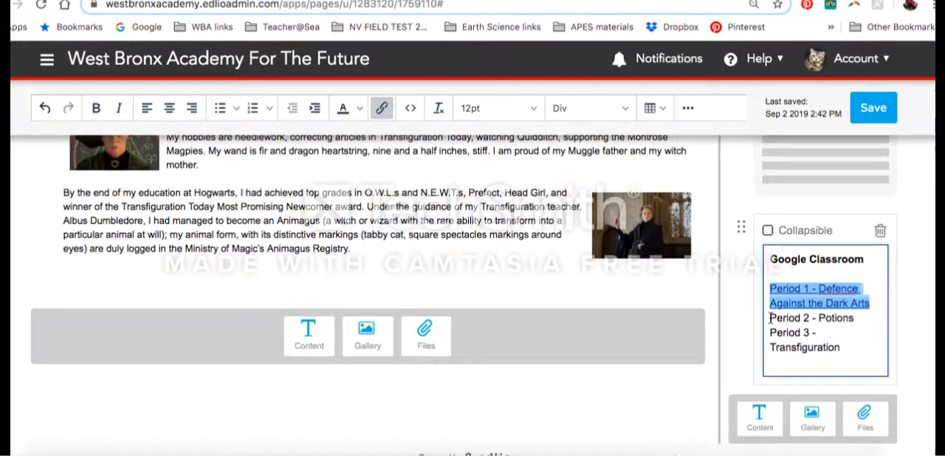
pyautogui.moveTo(770, 317); pyautogui.dragTo(854, 319)
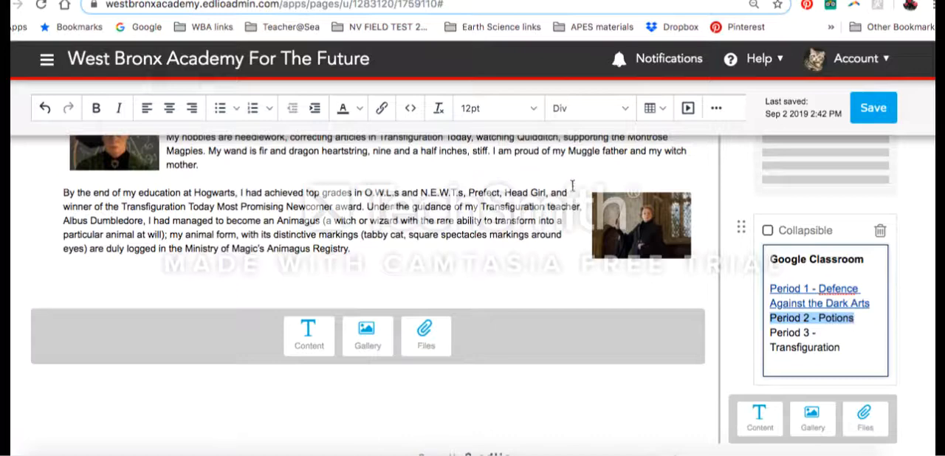
pyautogui.click(380, 108)
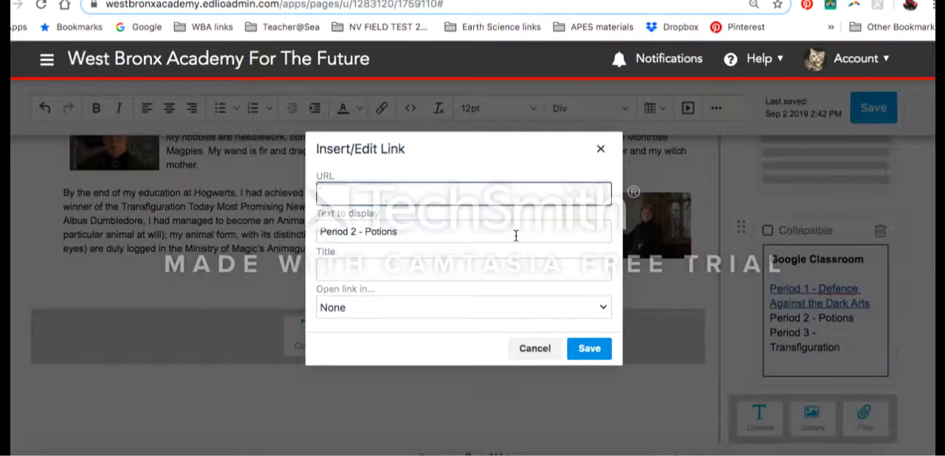
pyautogui.hotkey('ctrl', 'v')
pyautogui.click(586, 349)
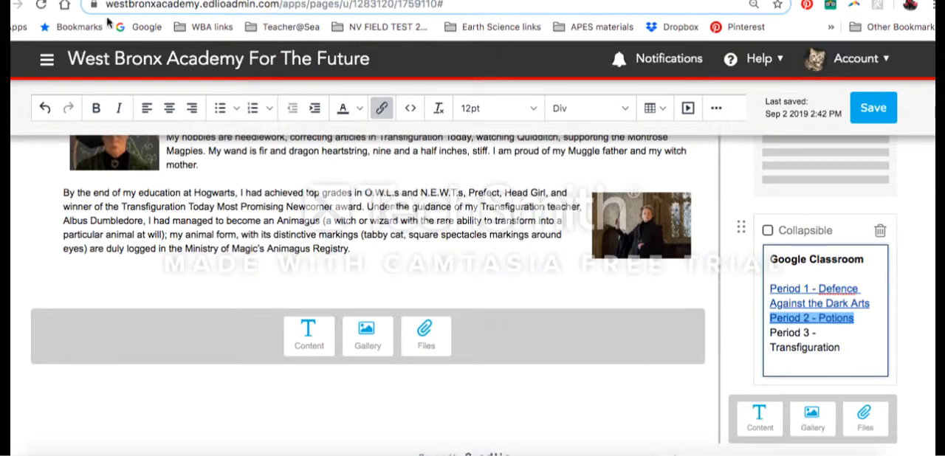
# - Switch to Google Classroom, copy the web address of the Period 3 Transfiguration class, and return to the page editor
pyautogui.click(627, 1)
pyautogui.click(2, 5)
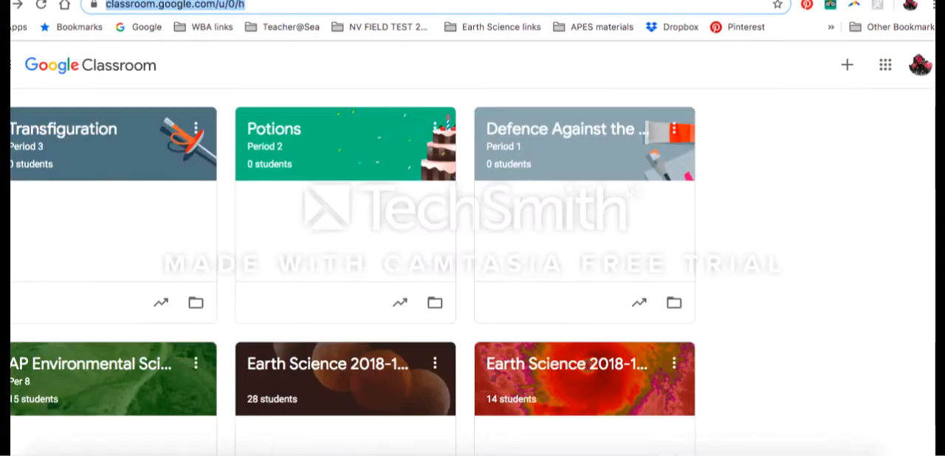
pyautogui.click(102, 140)
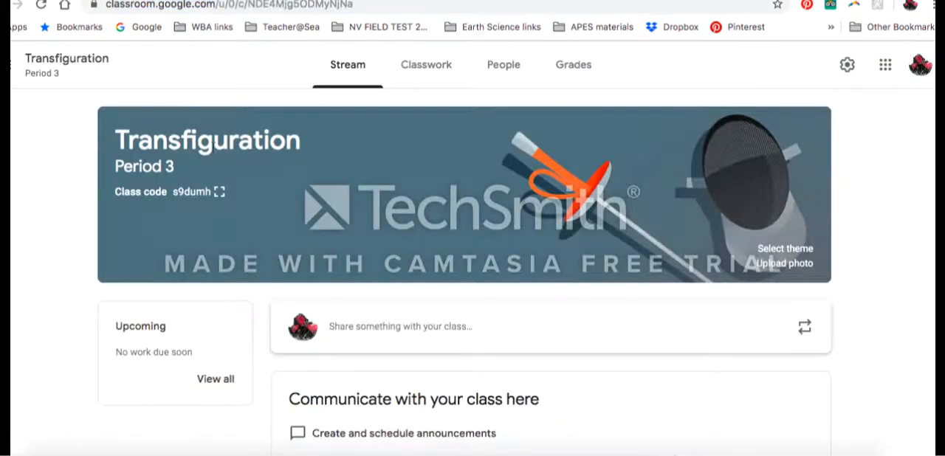
pyautogui.click(270, 6)
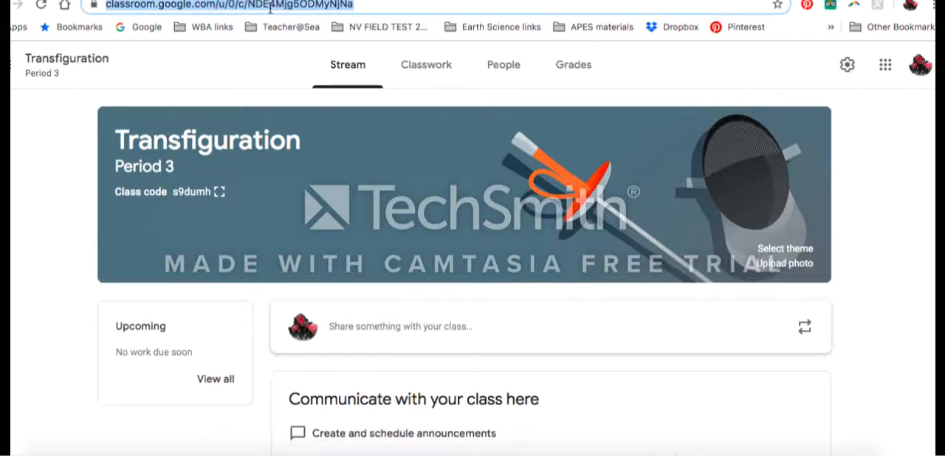
pyautogui.hotkey('ctrl', 'Tab')
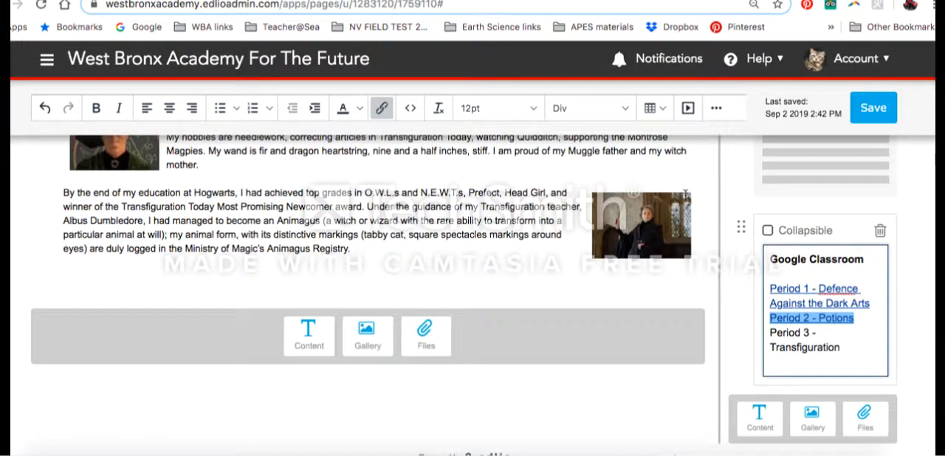
# - Link the "Period 3 - Transfiguration" text to the copied class address
pyautogui.moveTo(771, 331); pyautogui.dragTo(844, 346)
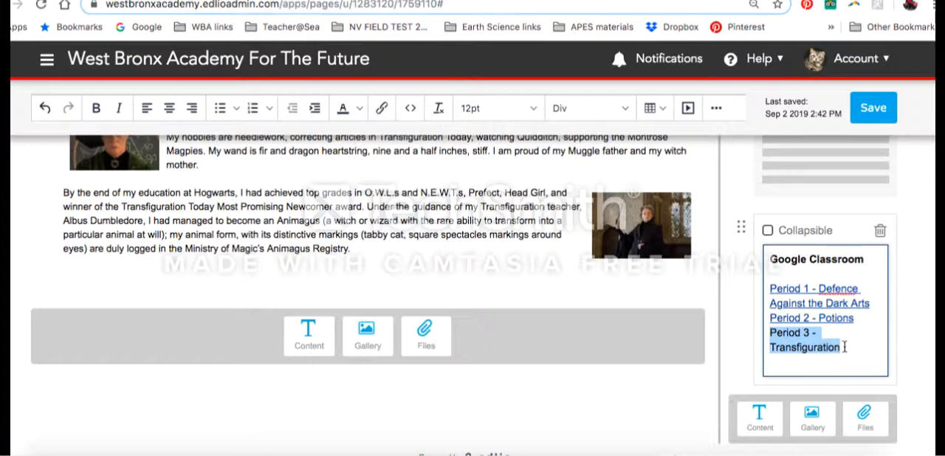
pyautogui.click(382, 109)
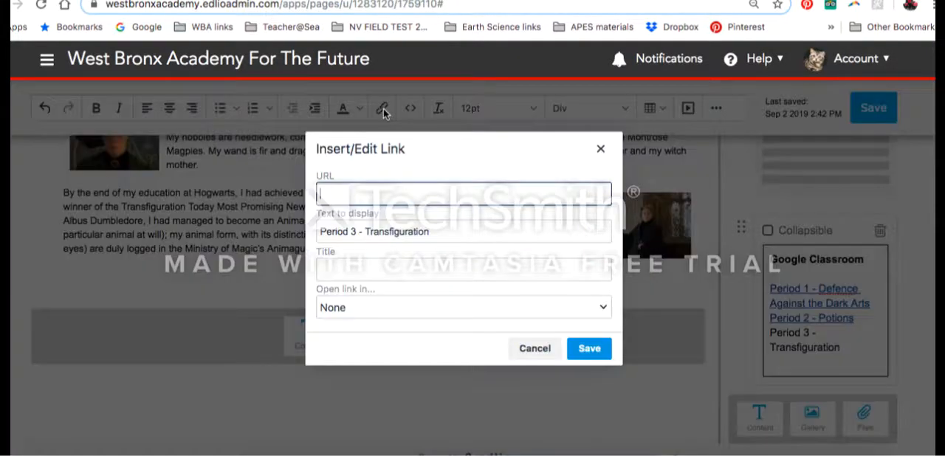
pyautogui.hotkey('ctrl', 'v')
pyautogui.click(580, 348)
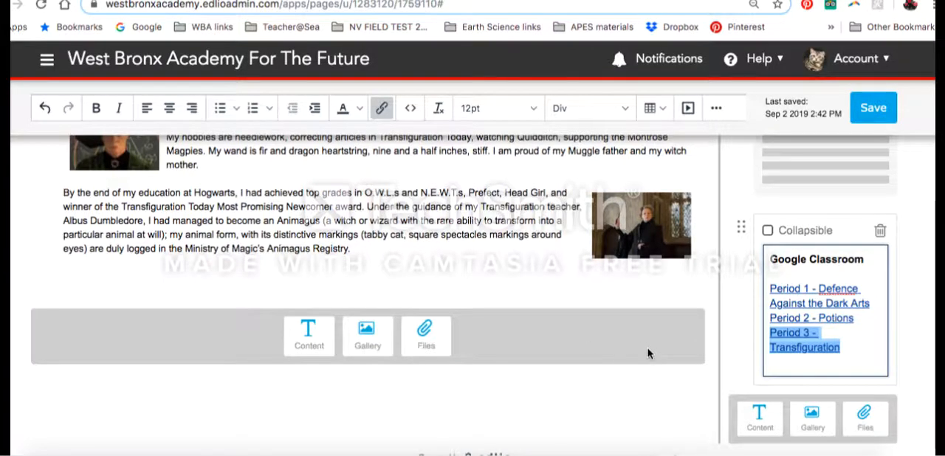
# - Review the page content and the side panel's Google Classroom links, and save the page
pyautogui.scroll(1, 626, 342)
pyautogui.scroll(5, 623, 341)
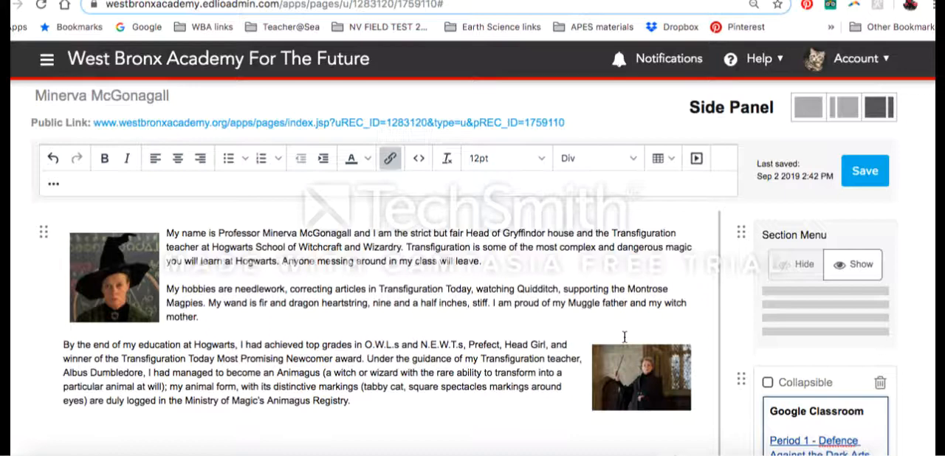
pyautogui.scroll(-3, 654, 303)
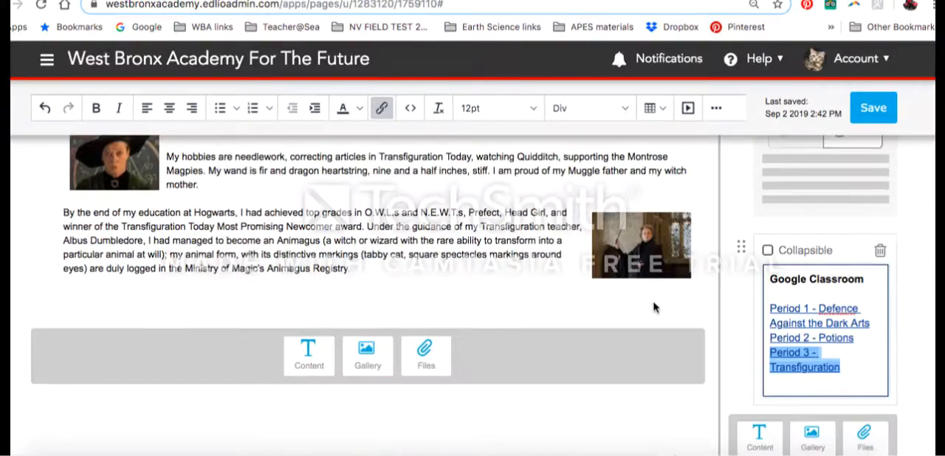
pyautogui.scroll(2, 653, 303)
pyautogui.scroll(-2, 653, 307)
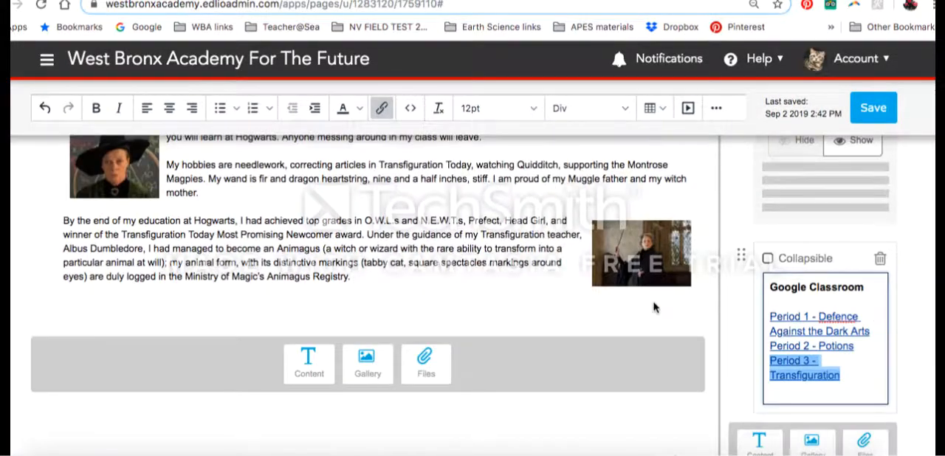
pyautogui.scroll(2, 654, 307)
pyautogui.scroll(-2, 654, 304)
pyautogui.scroll(2, 652, 302)
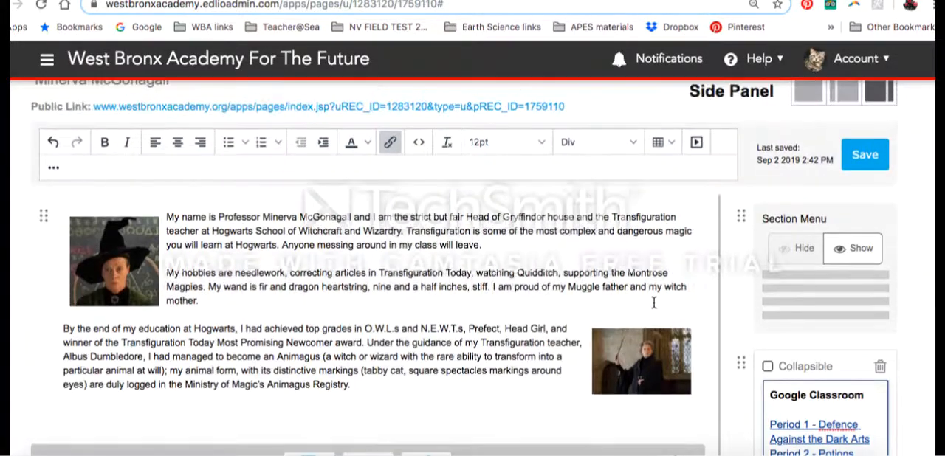
pyautogui.click(862, 158)
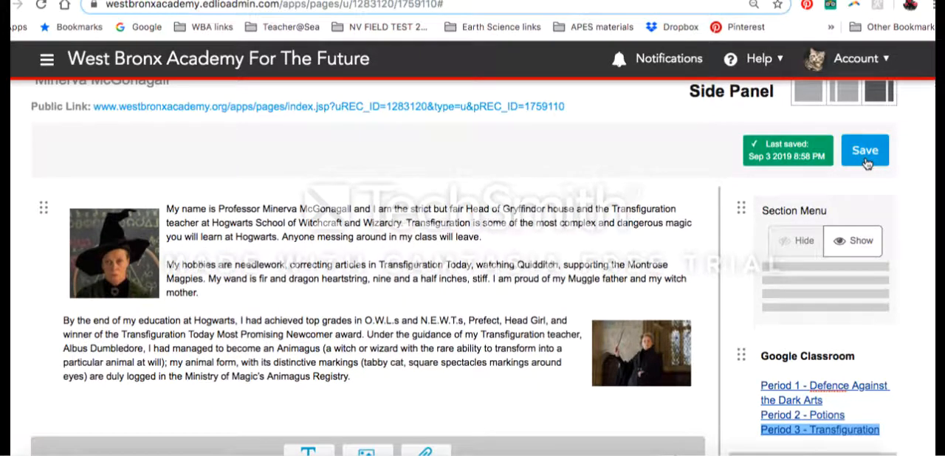